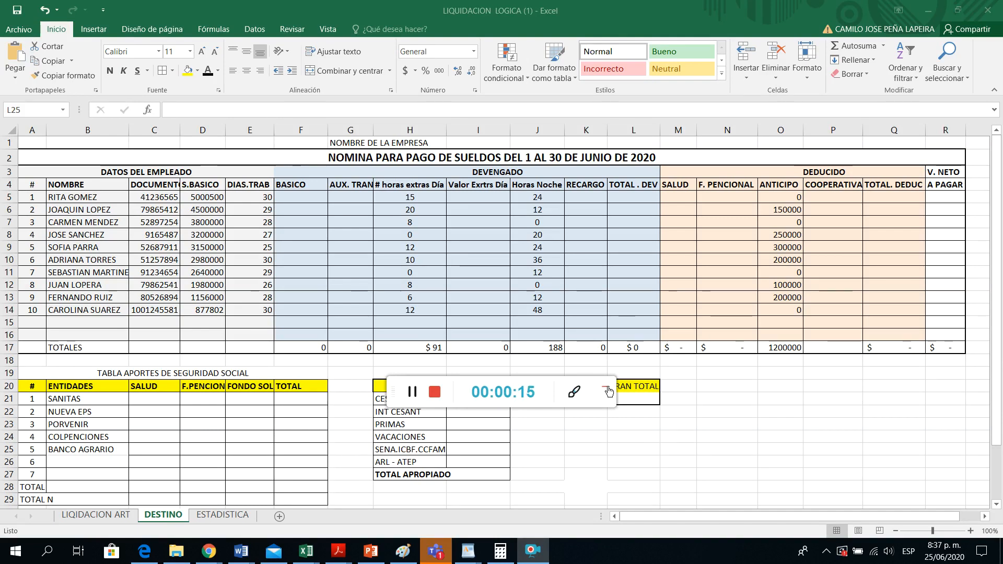
Review the days-worked column and each DEVENGADO column heading, from BASICO through TOTAL . DEV, in the payroll table.
left_click(606, 391)
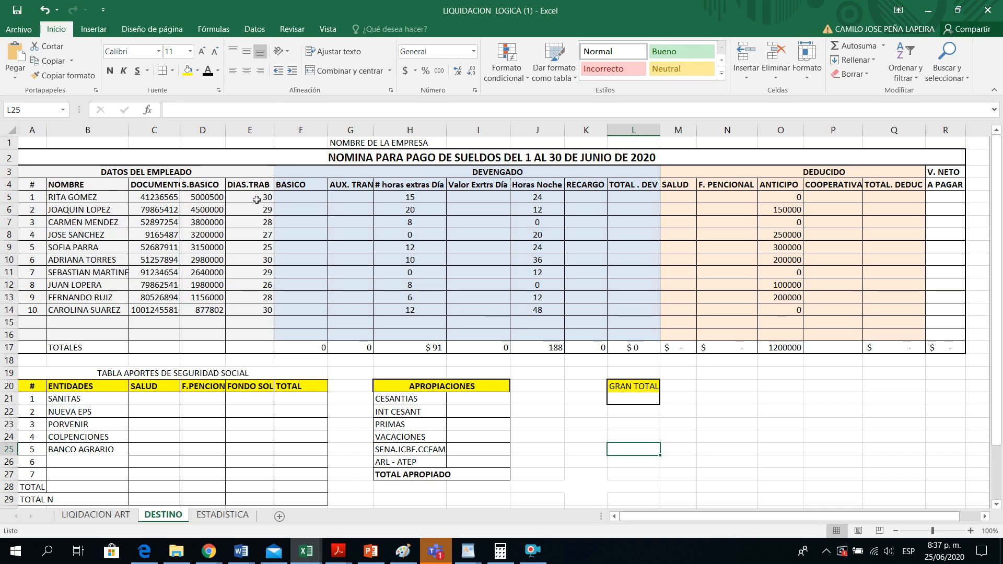
left_click(261, 199)
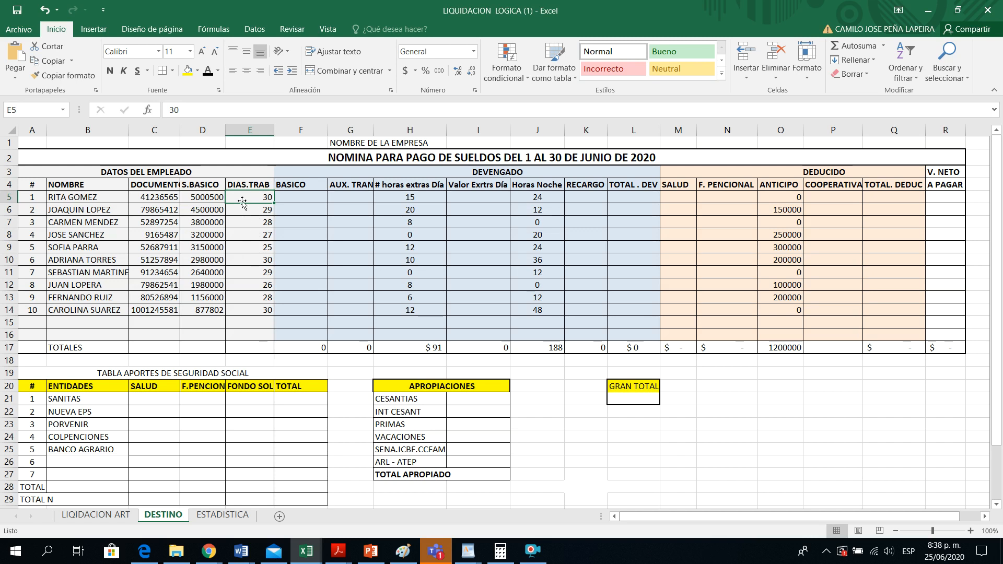
left_click(304, 170)
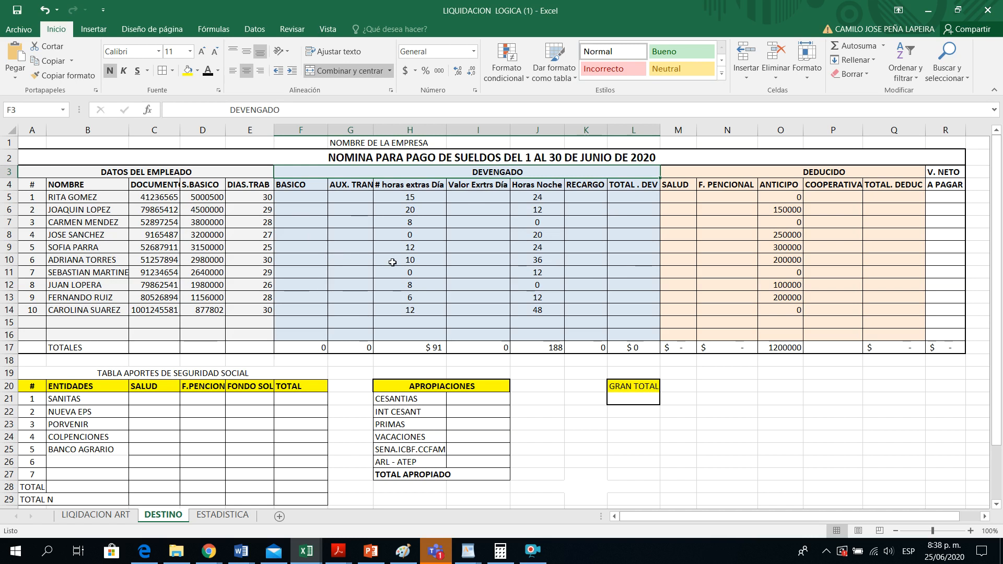
left_click(310, 187)
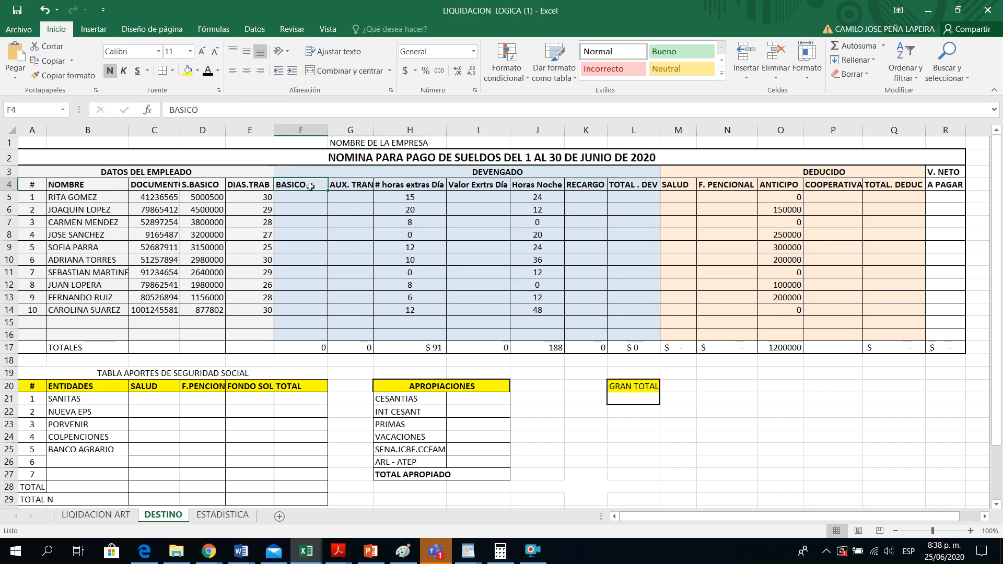
left_click(356, 188)
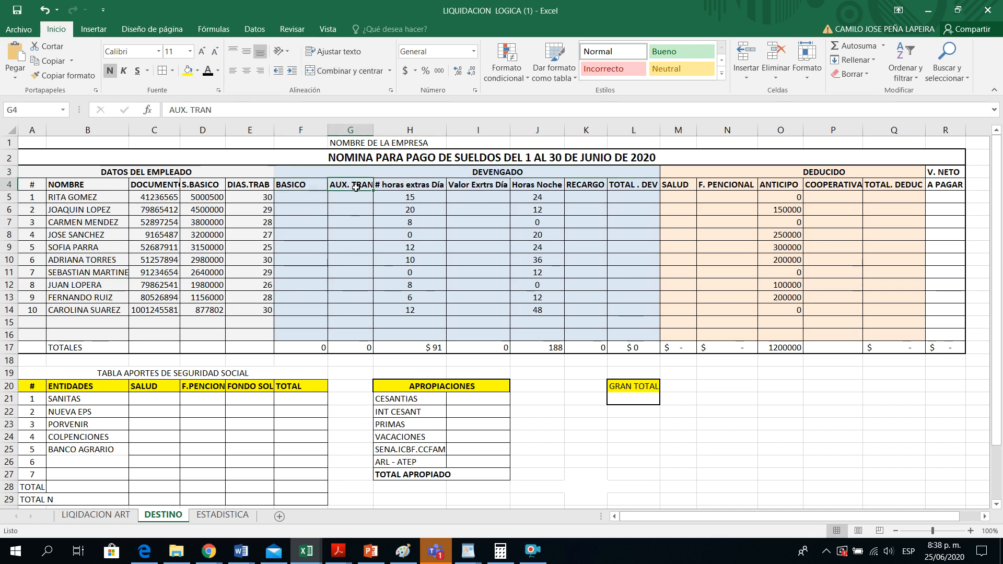
left_click(431, 187)
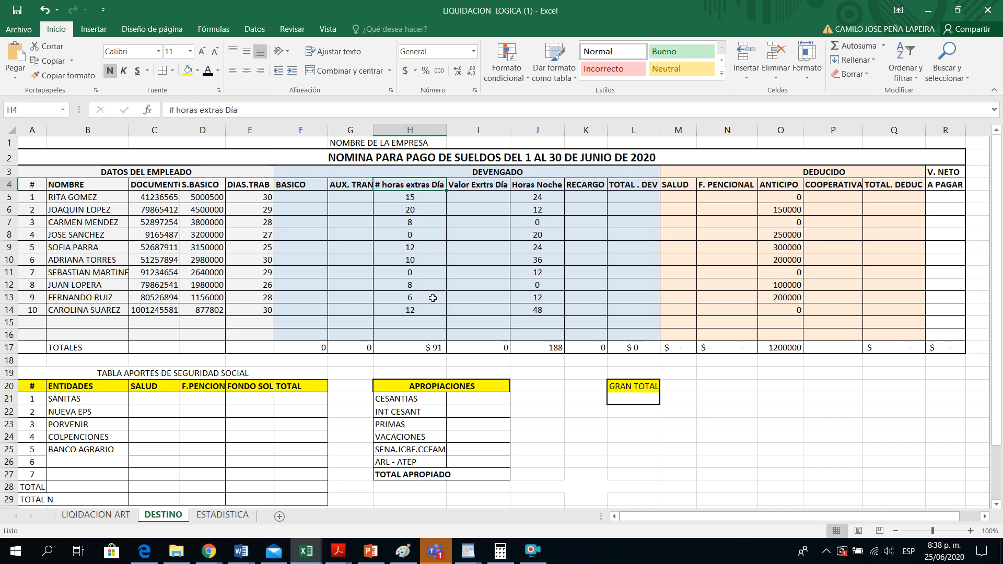
left_click(474, 187)
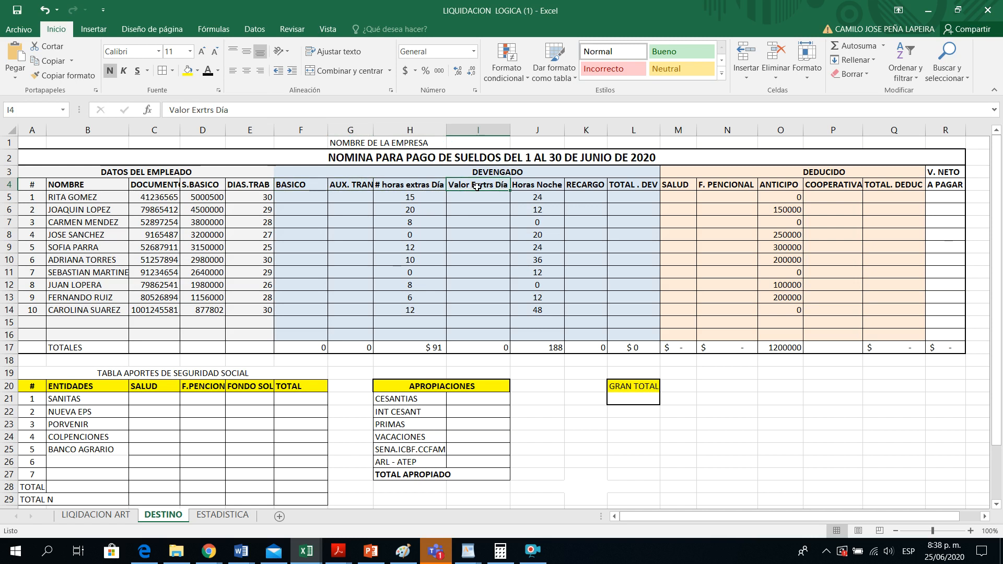
left_click(550, 192)
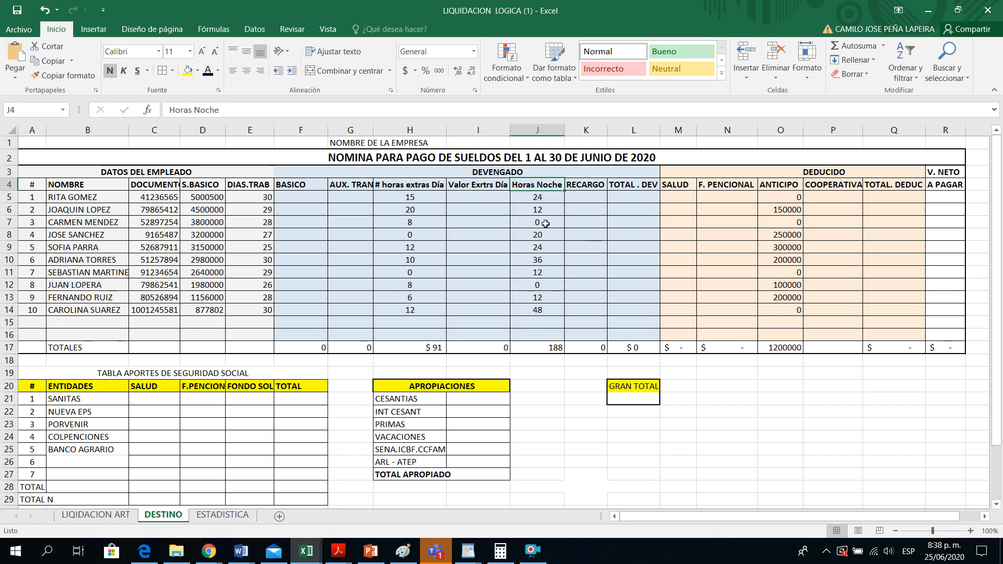
left_click(584, 196)
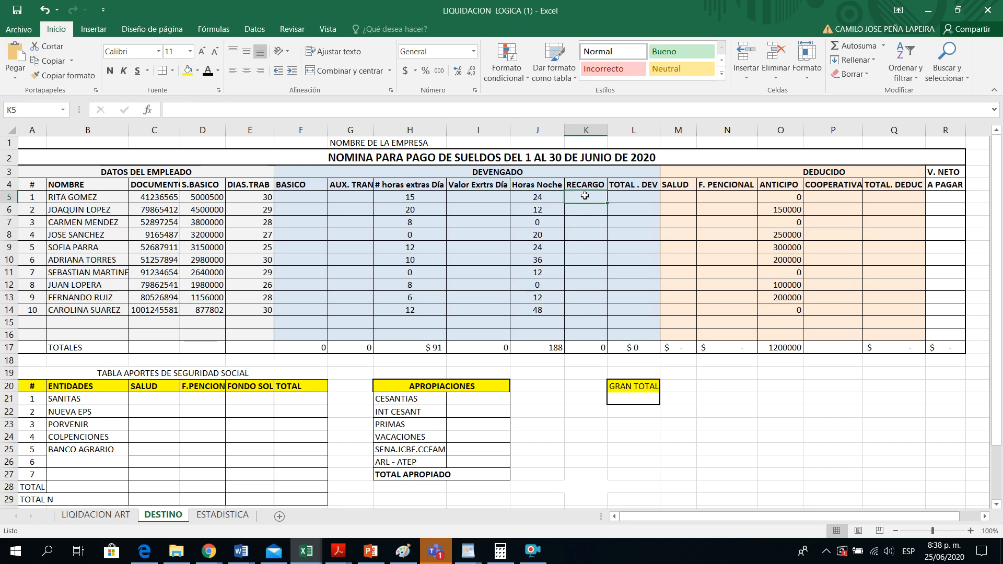
left_click(620, 197)
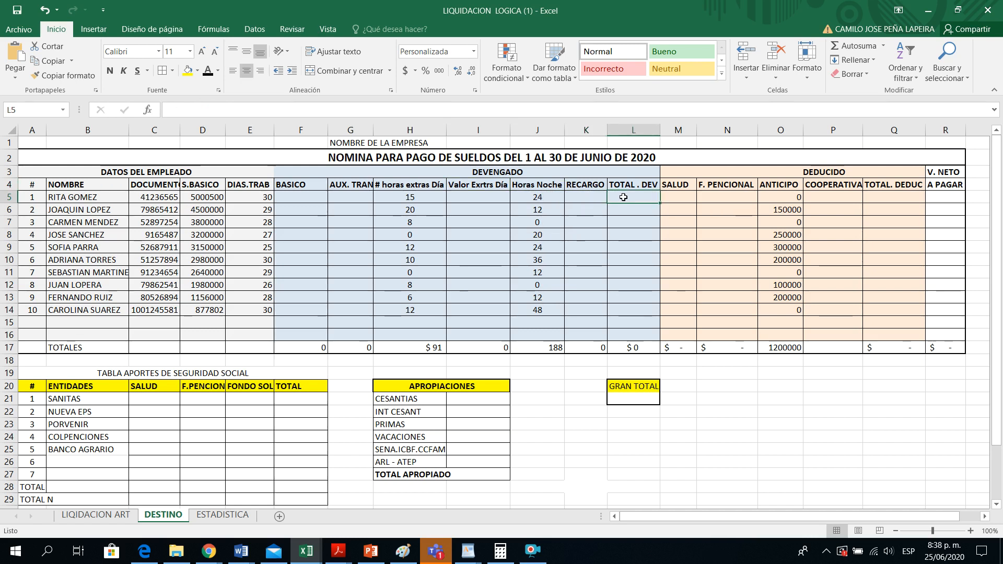
left_click(639, 184)
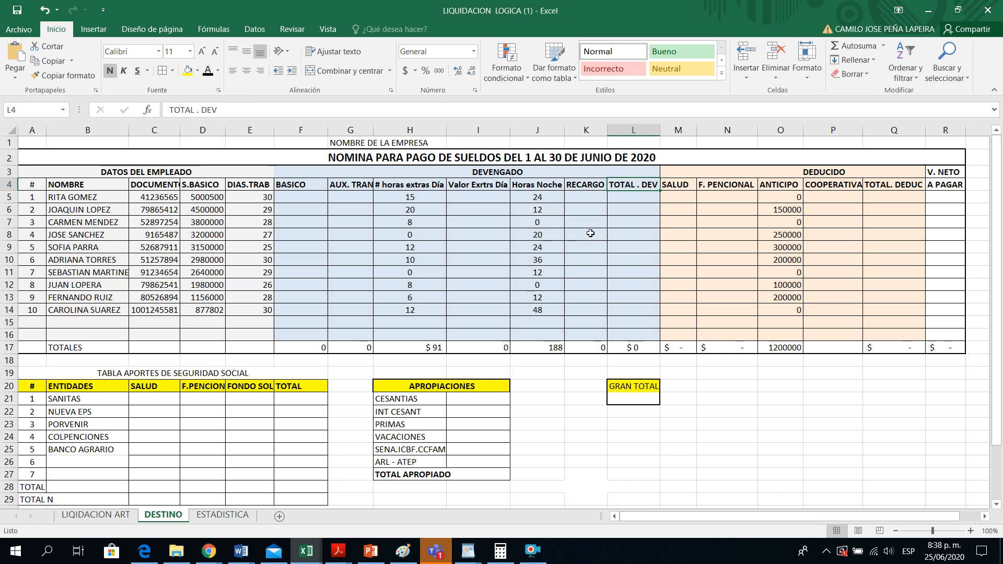
Review the DEDUCIDO columns, from SALUD through TOTAL. DEDUC, and the V. NETO A PAGAR column.
left_click(778, 171)
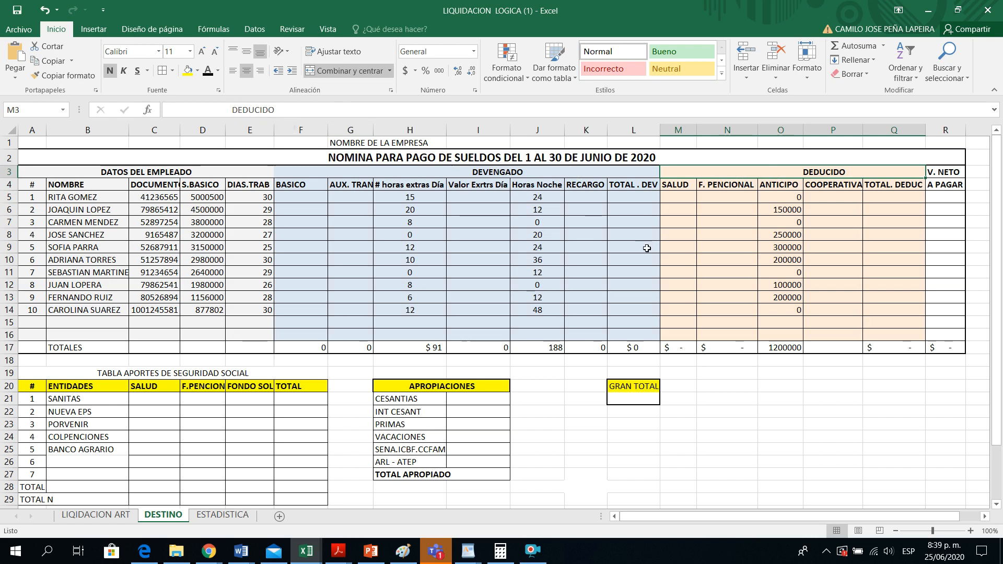
left_click(680, 210)
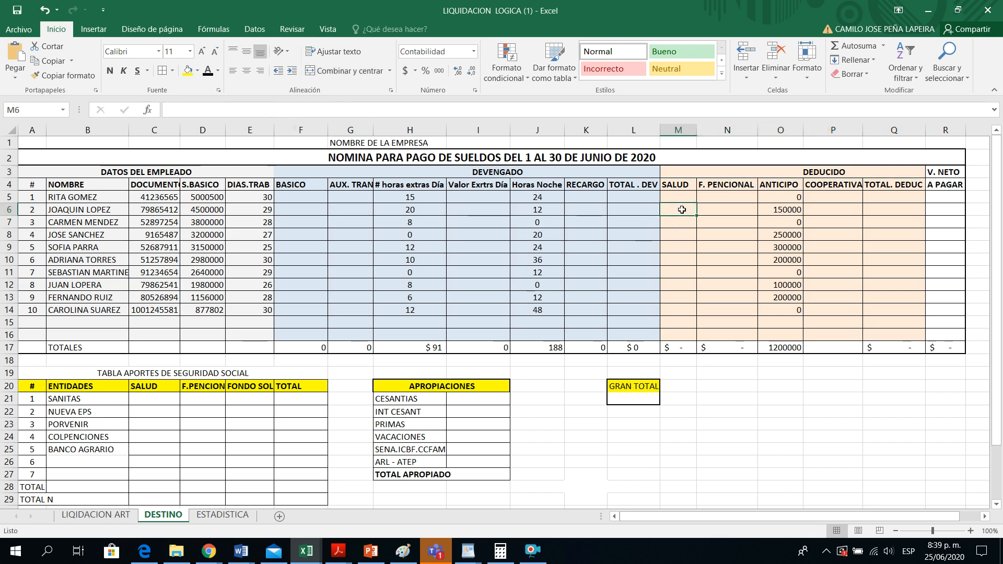
left_click(681, 183)
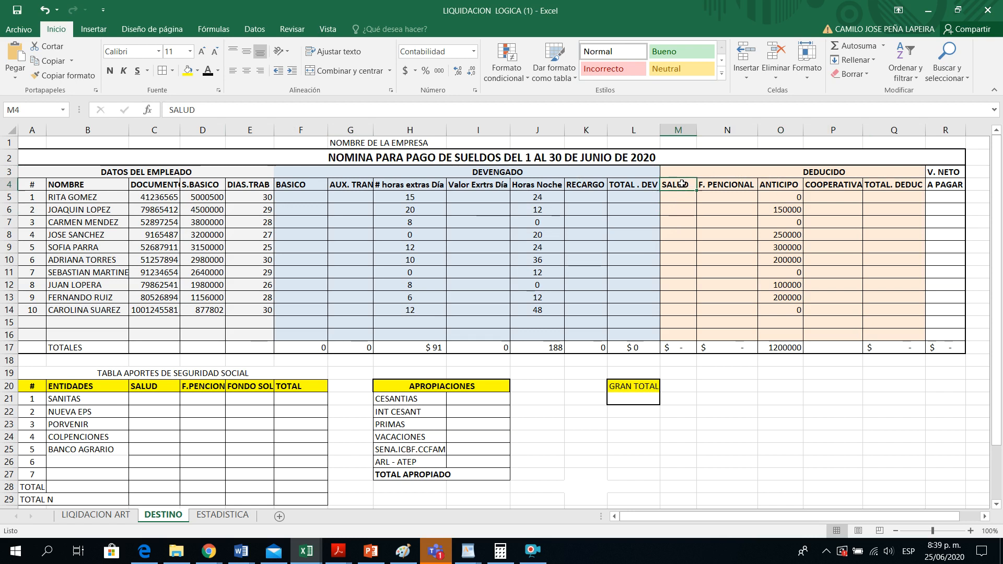
left_click(728, 185)
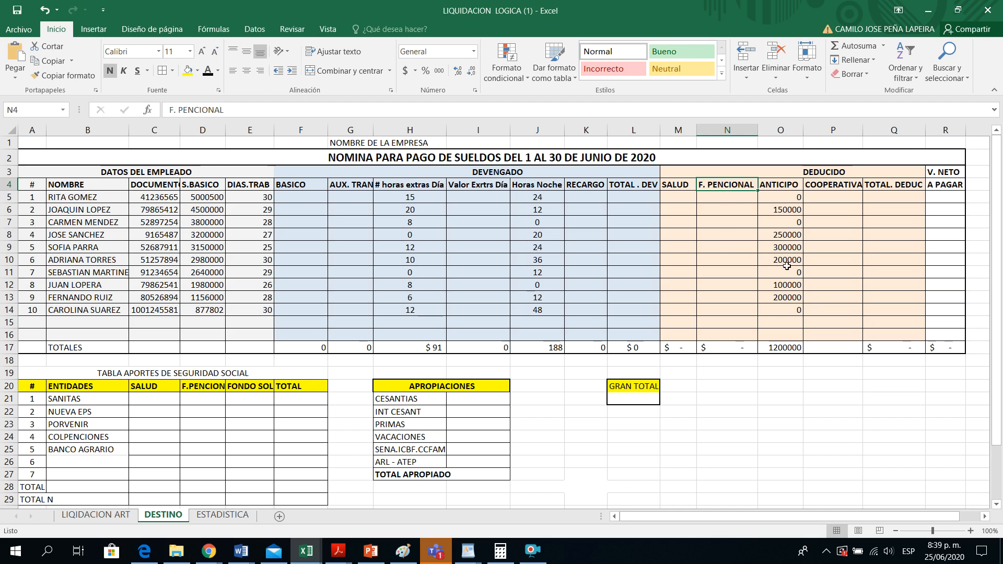
left_click(785, 208)
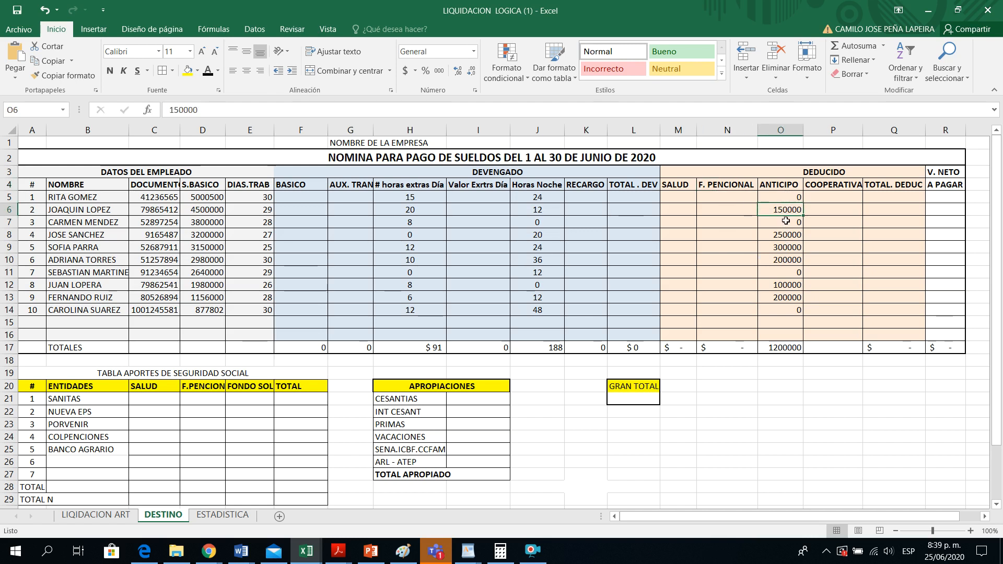
left_click(786, 221)
left_click(833, 218)
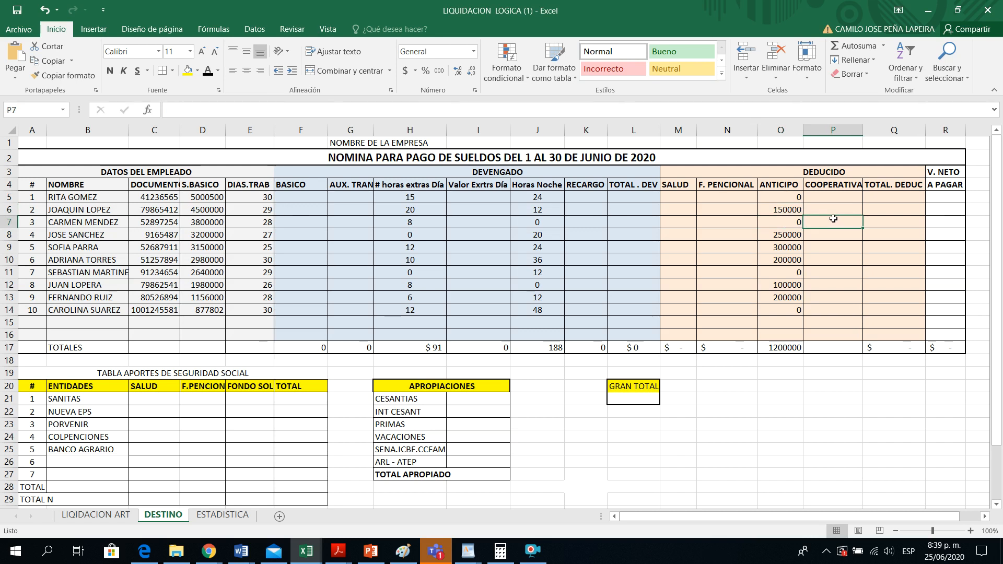
left_click(896, 194)
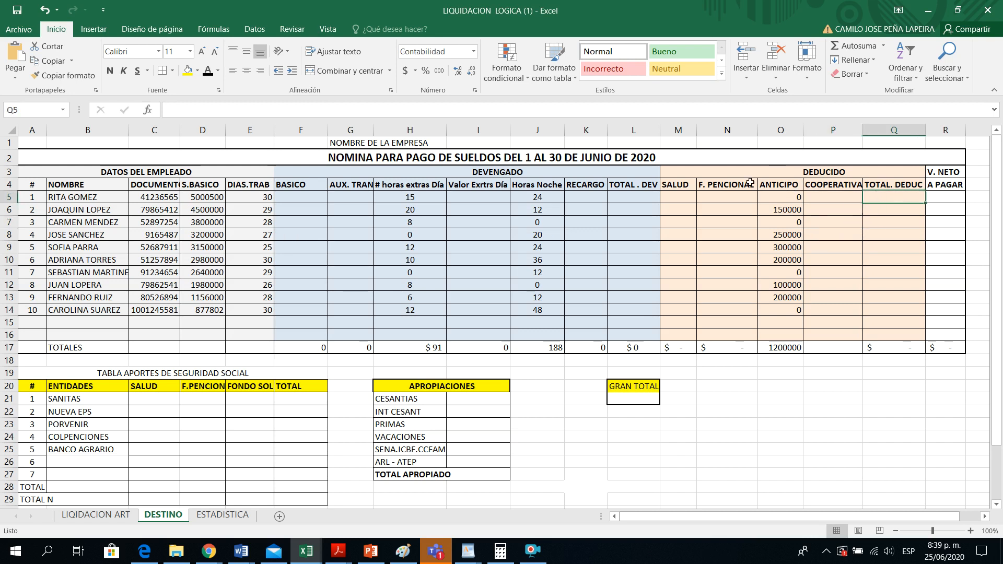
left_click(944, 193)
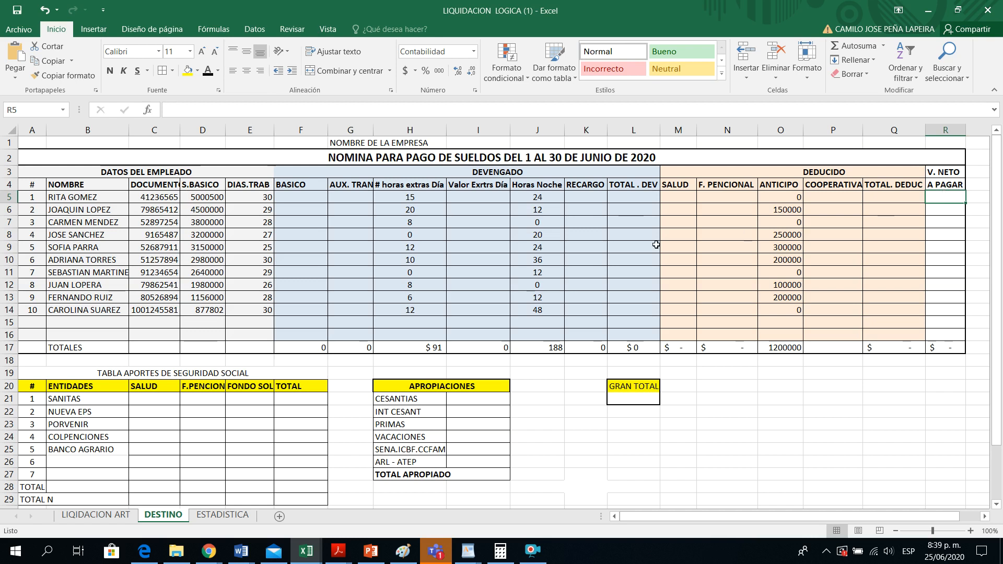
Format the S.BASICO salaries in D5:D14 as accounting currency, narrowing column B slightly and widening column D to fit the amounts.
left_click(301, 200)
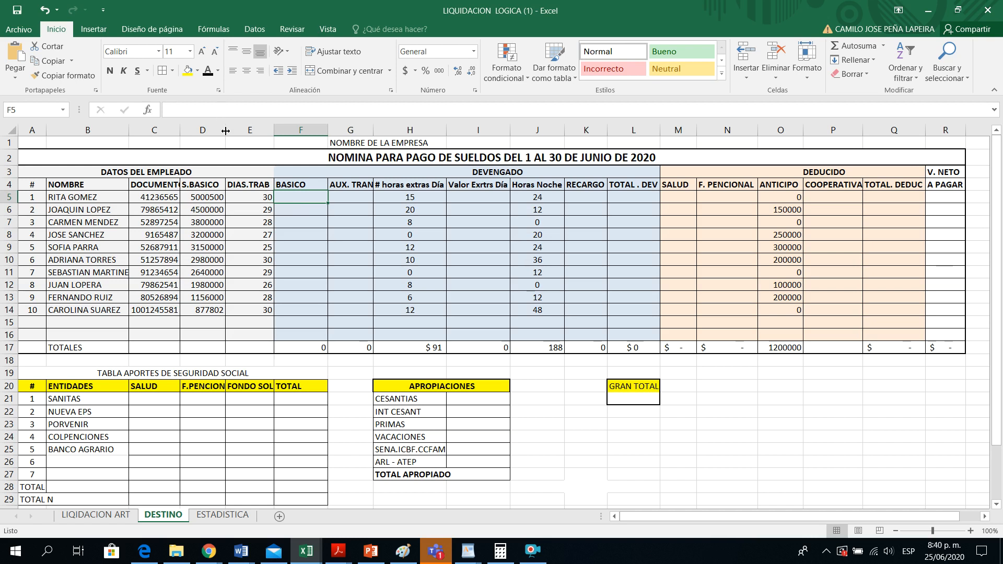
left_click_drag(225, 130, 234, 130)
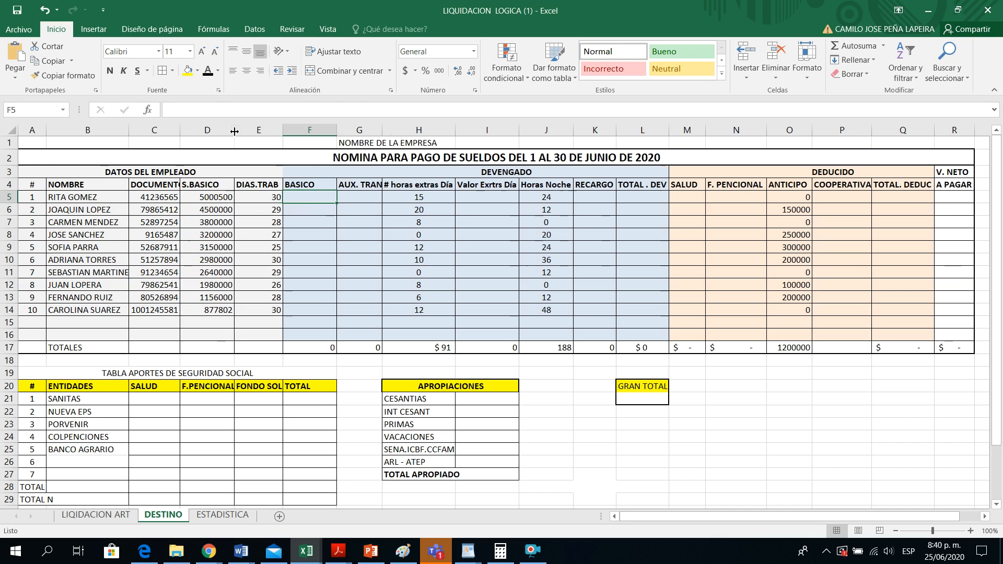
left_click_drag(214, 197, 210, 309)
left_click(405, 70)
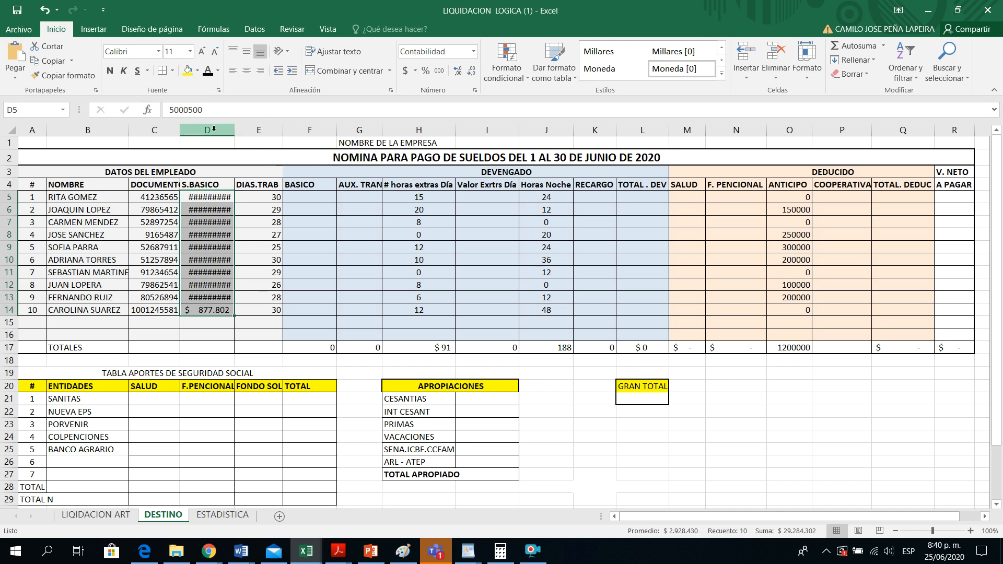
left_click_drag(129, 129, 123, 130)
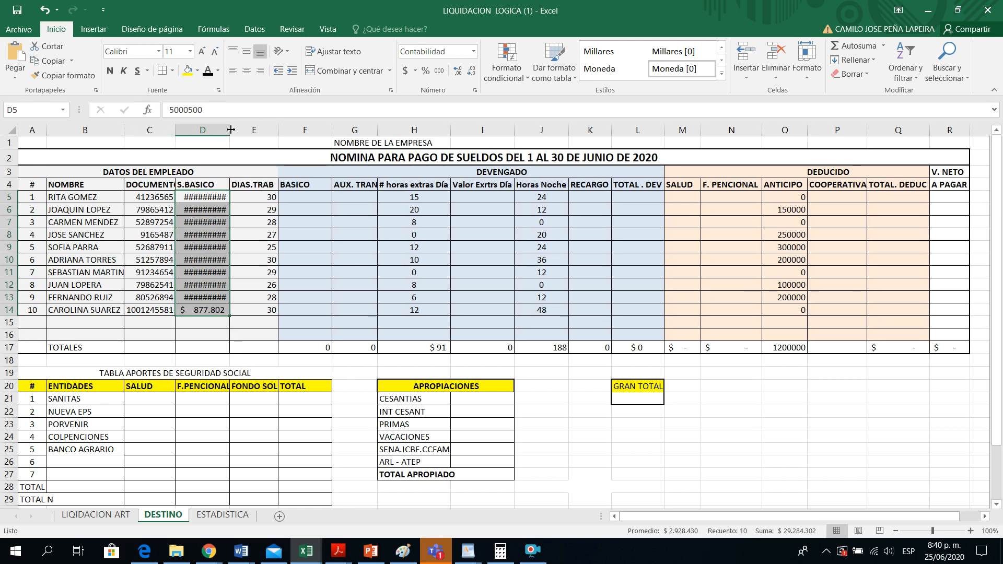
left_click_drag(230, 130, 246, 133)
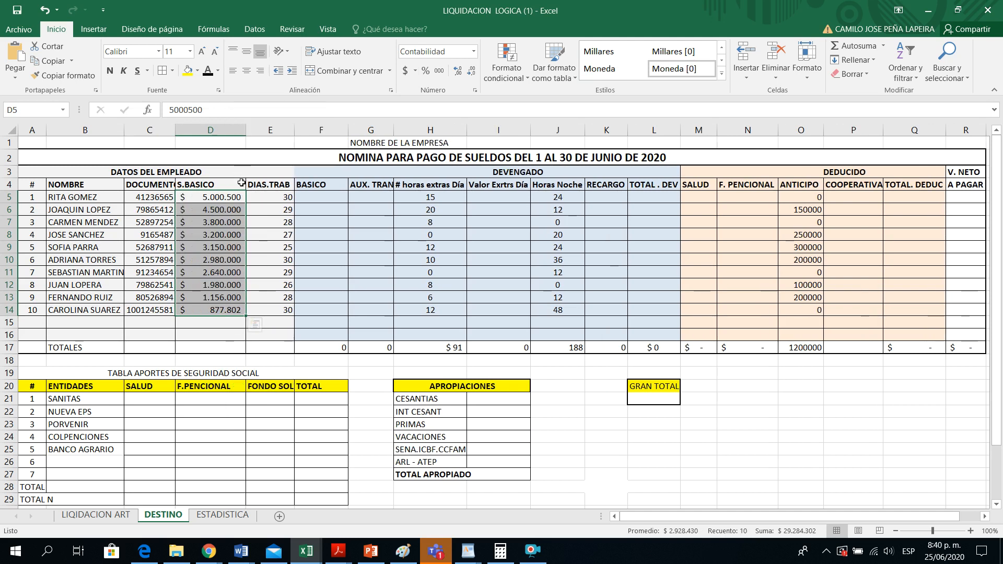
left_click(228, 244)
left_click(215, 284)
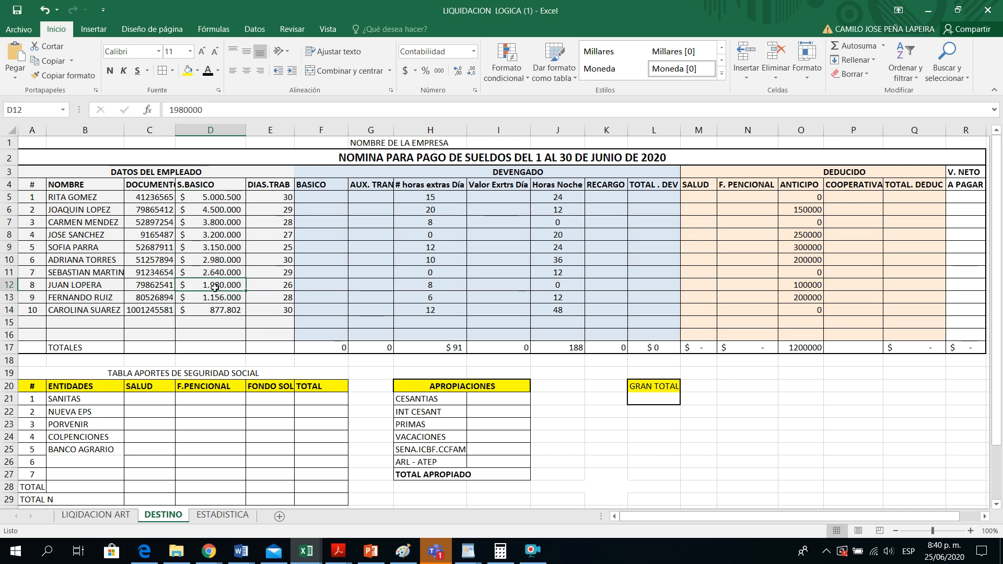
left_click(217, 198)
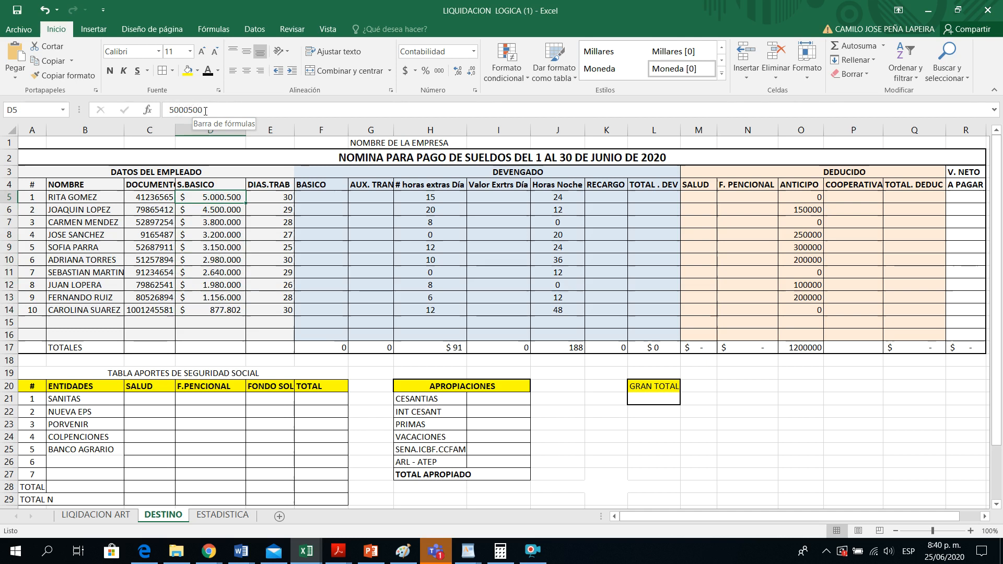
left_click(217, 220)
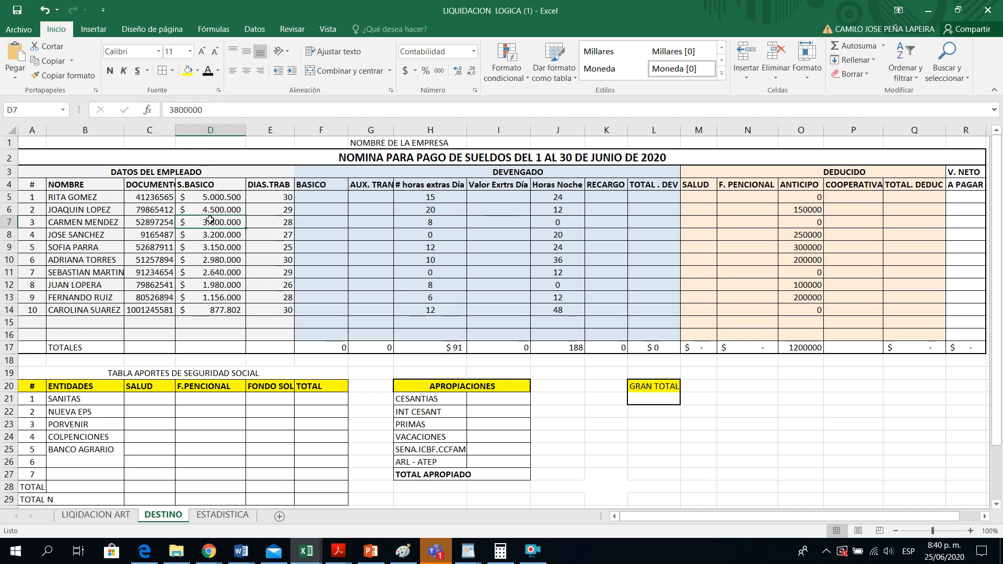
Enter the formula =D5/30*E5 in F5 to calculate the earned BASICO, and widen column F to fit the amount.
left_click(312, 197)
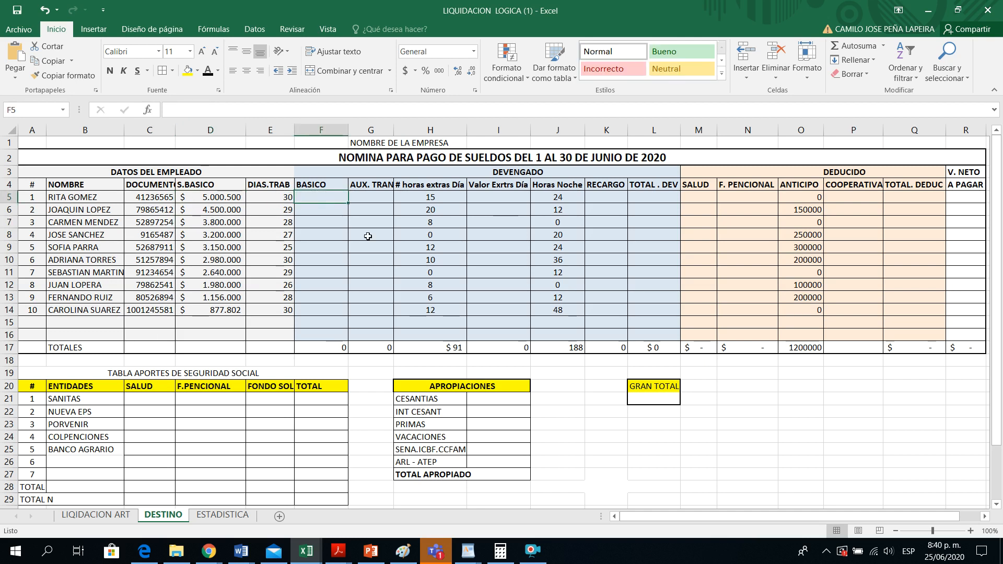
type("=")
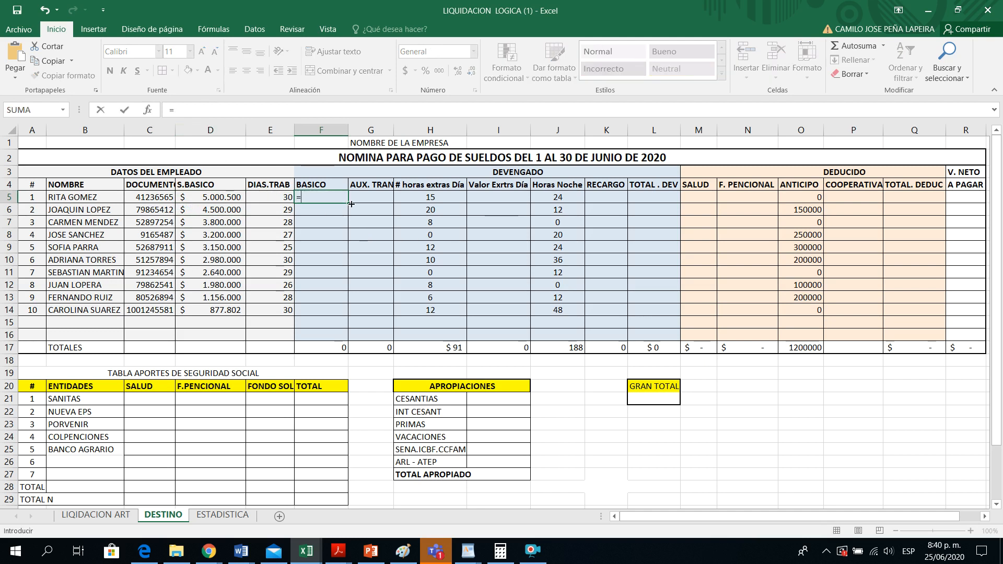
left_click(191, 199)
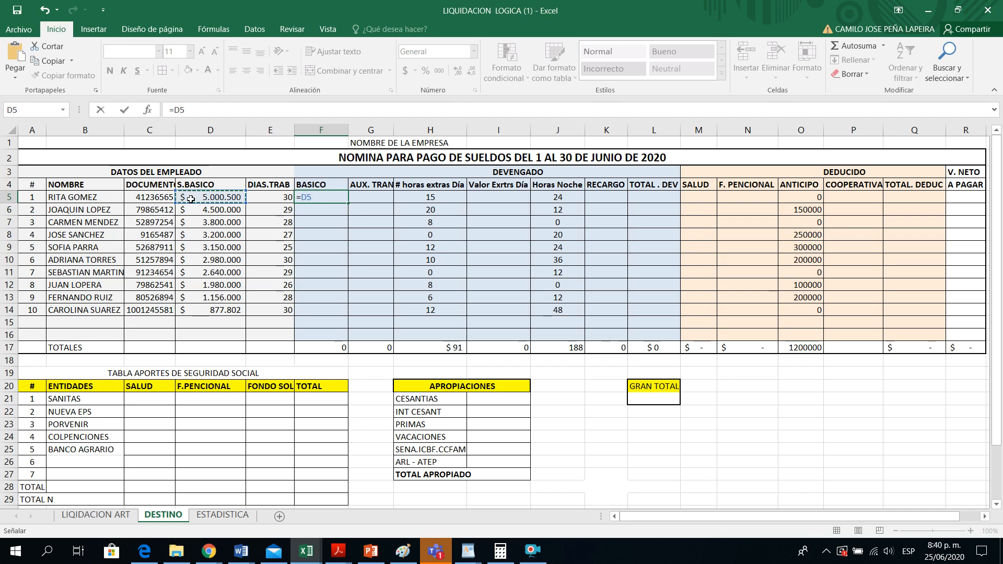
type("/30*")
left_click(275, 195)
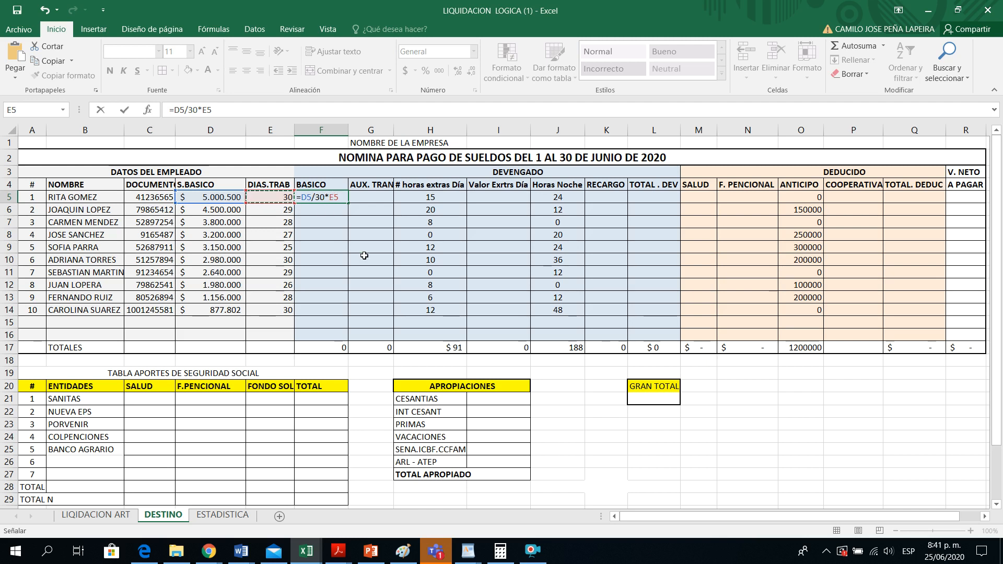
key("Return")
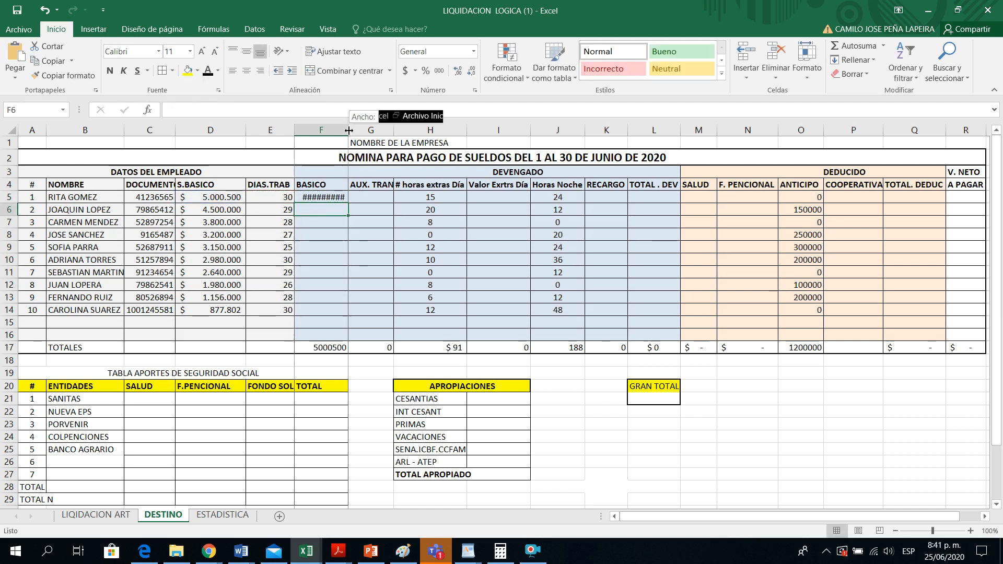
left_click_drag(349, 130, 360, 131)
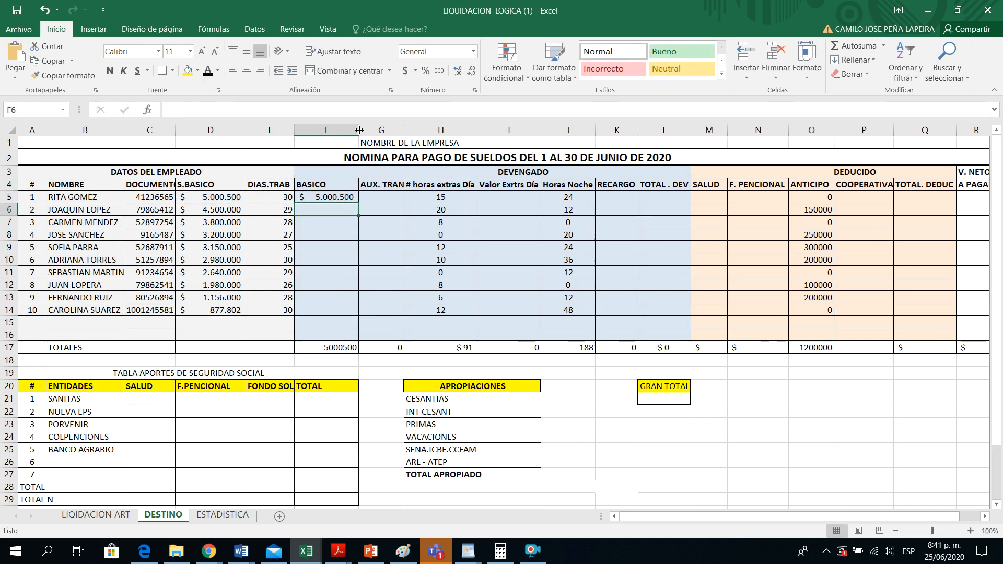
Fill the BASICO formula from F5 down through F14 for all the employees.
left_click(339, 198)
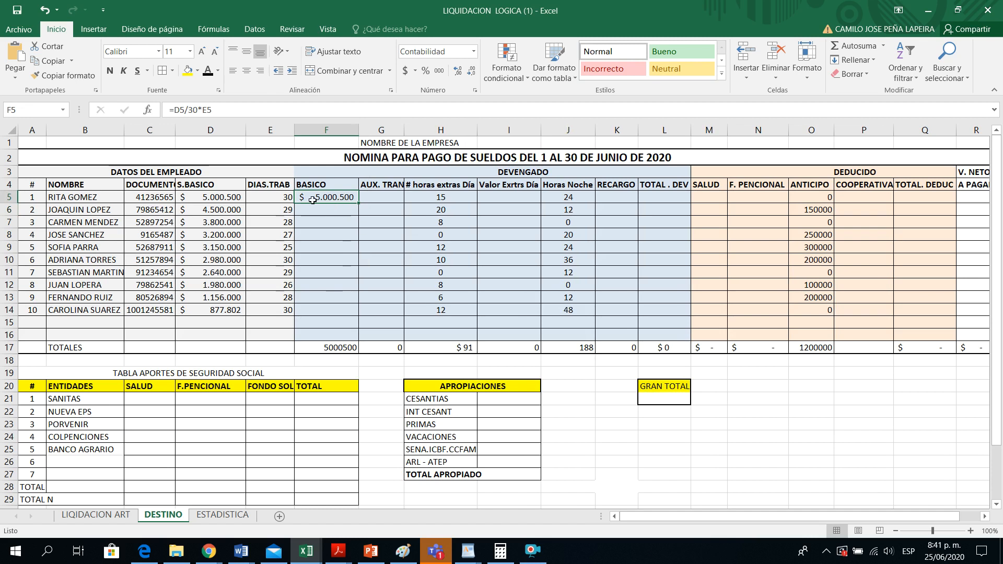
left_click(287, 199)
left_click(320, 197)
left_click_drag(360, 203, 350, 312)
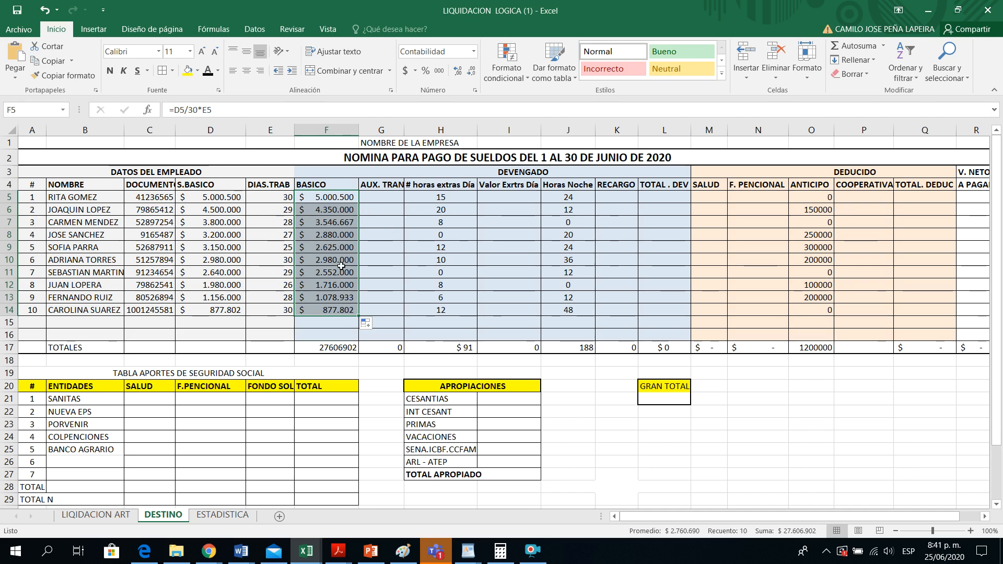
Compare the S.BASICO, DIAS.TRAB and calculated BASICO values of the employees in rows 6 to 9.
left_click(286, 212)
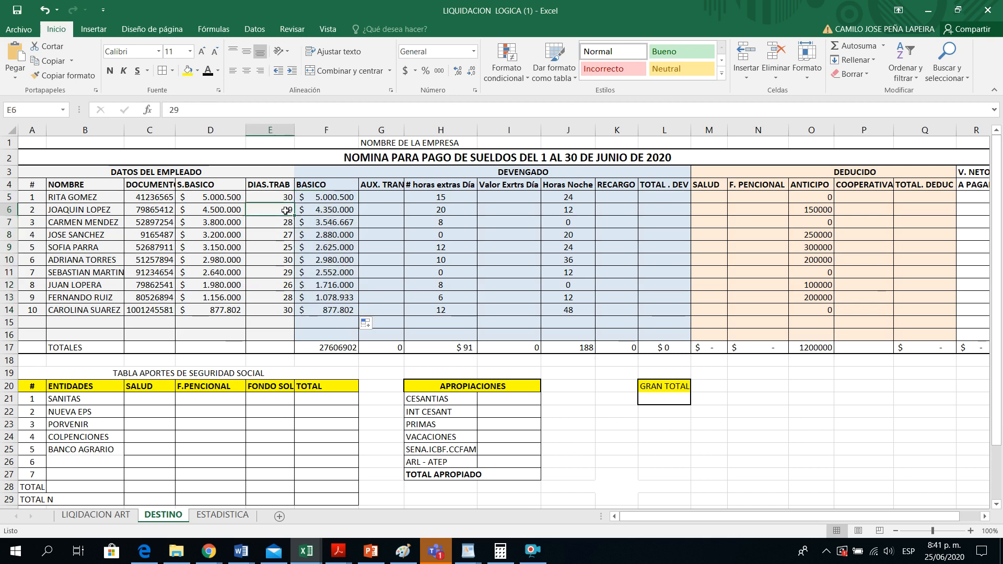
left_click(337, 209)
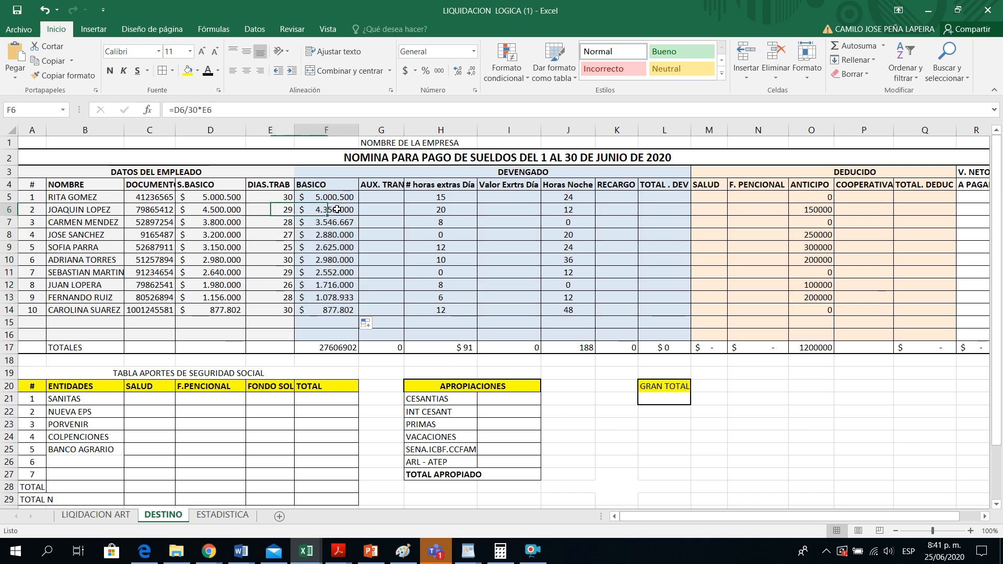
left_click(223, 211)
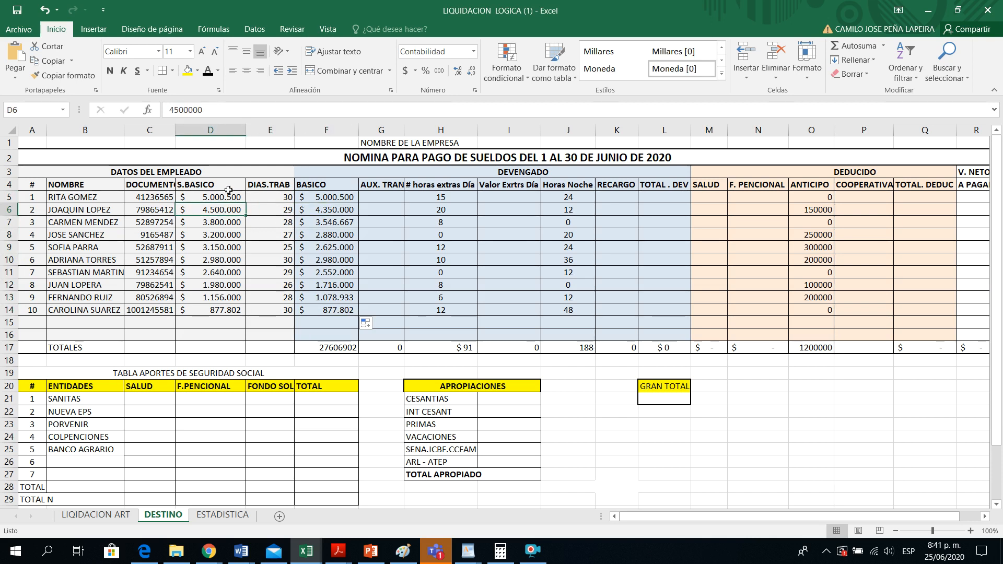
left_click(226, 224)
left_click(219, 249)
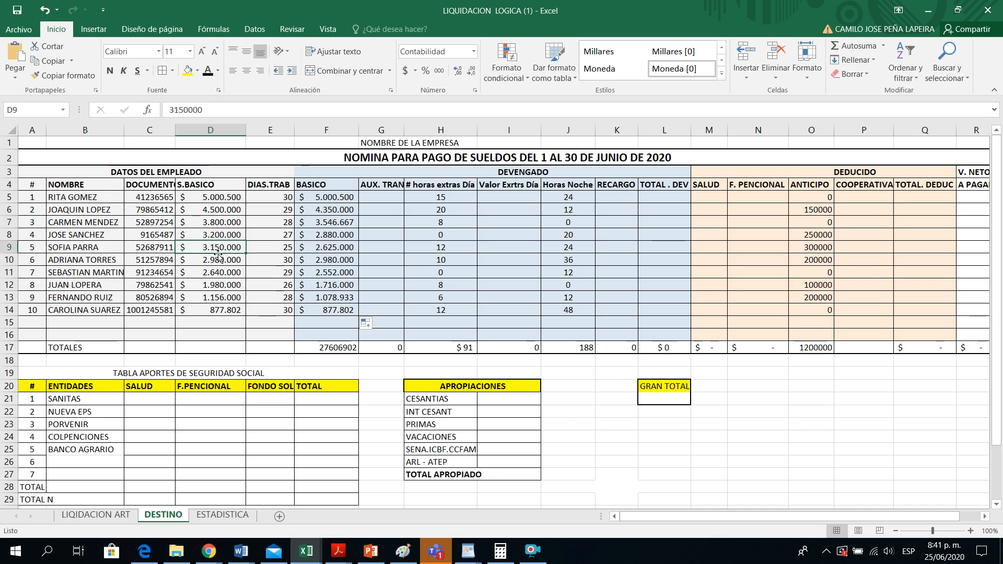
left_click(337, 236)
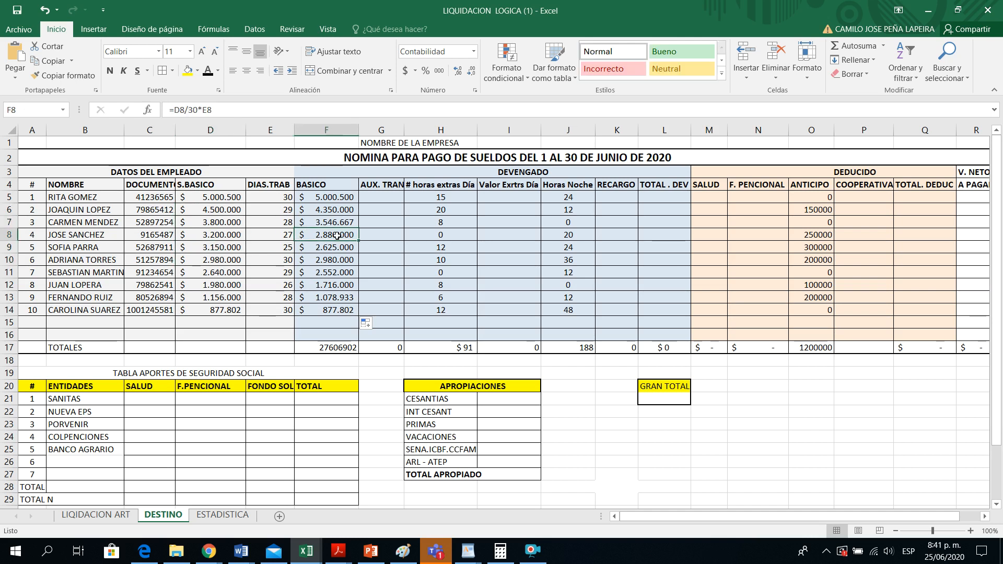
left_click(282, 246)
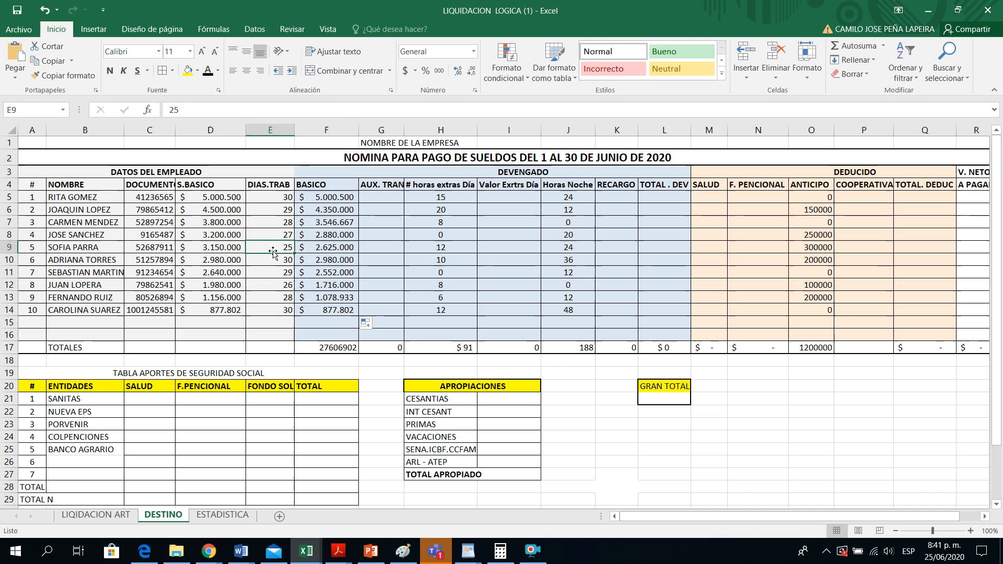
left_click(220, 250)
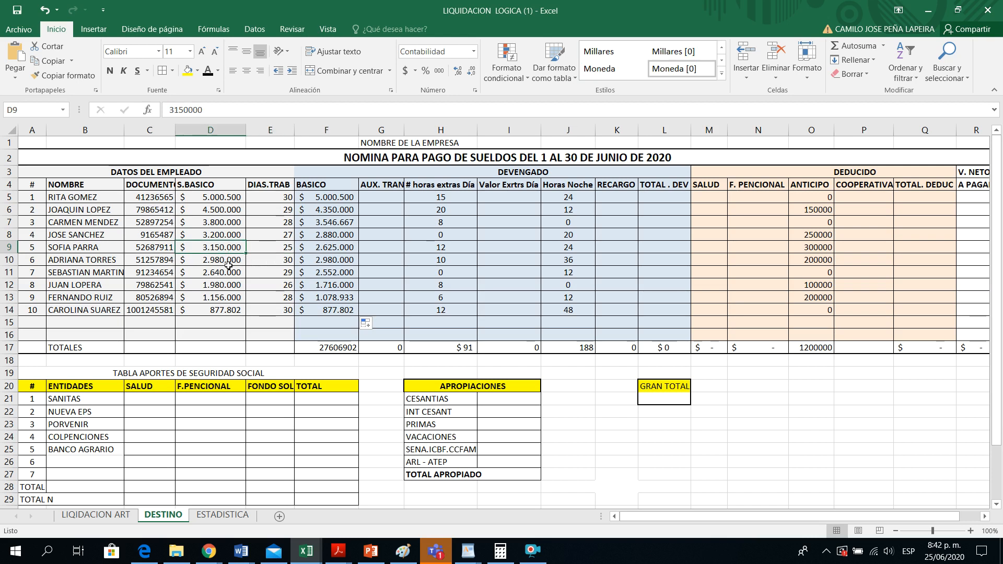
left_click(285, 248)
left_click(361, 247)
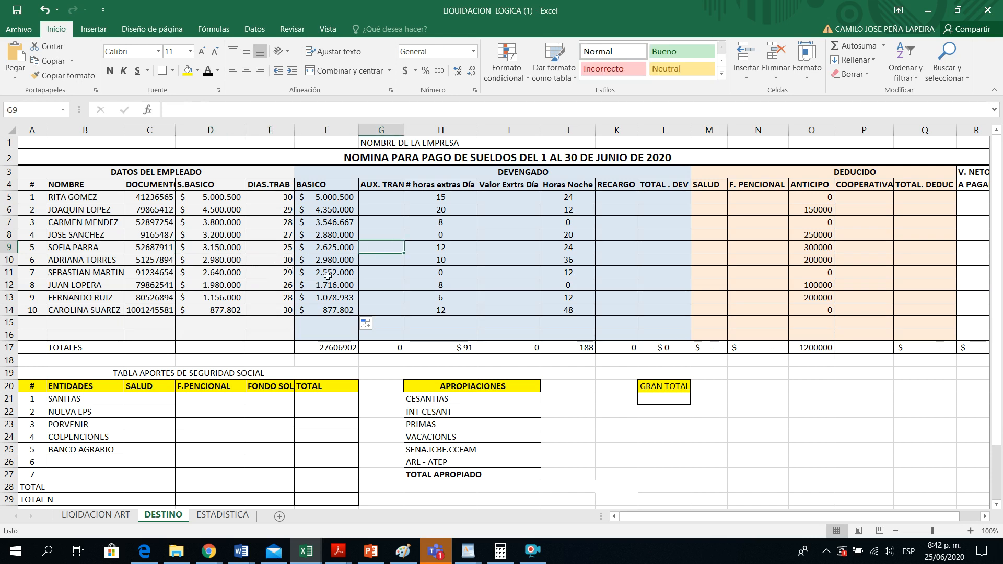
left_click(327, 236)
left_click(327, 246)
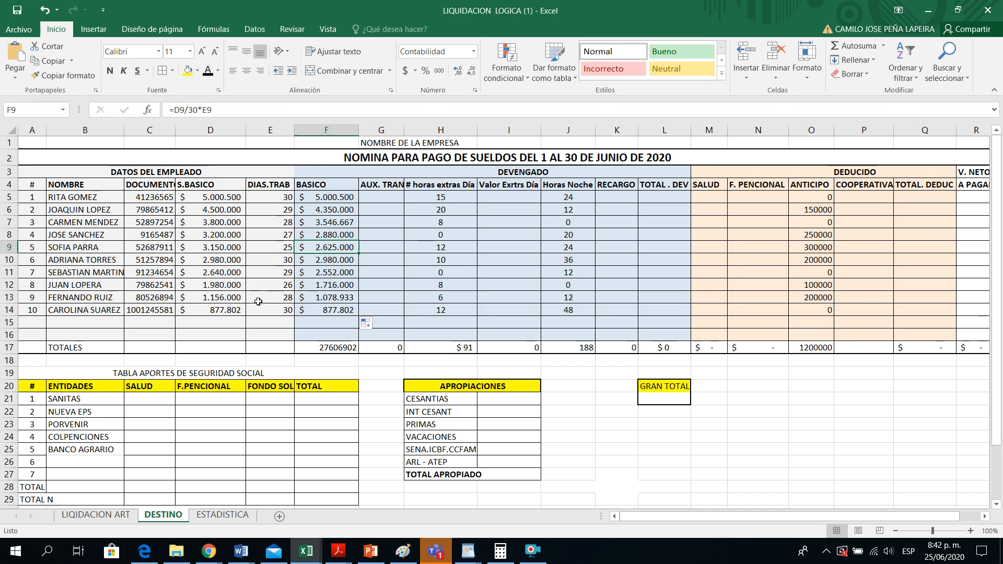
Correct the S.BASICO salary of the last employee in D14 to 877803.
left_click(235, 310)
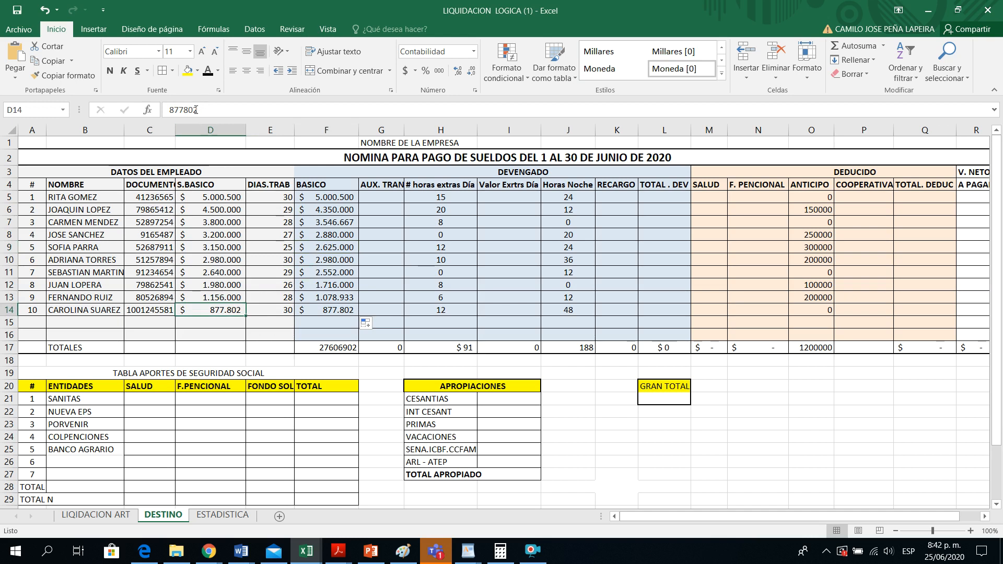
key("F2")
key("Delete")
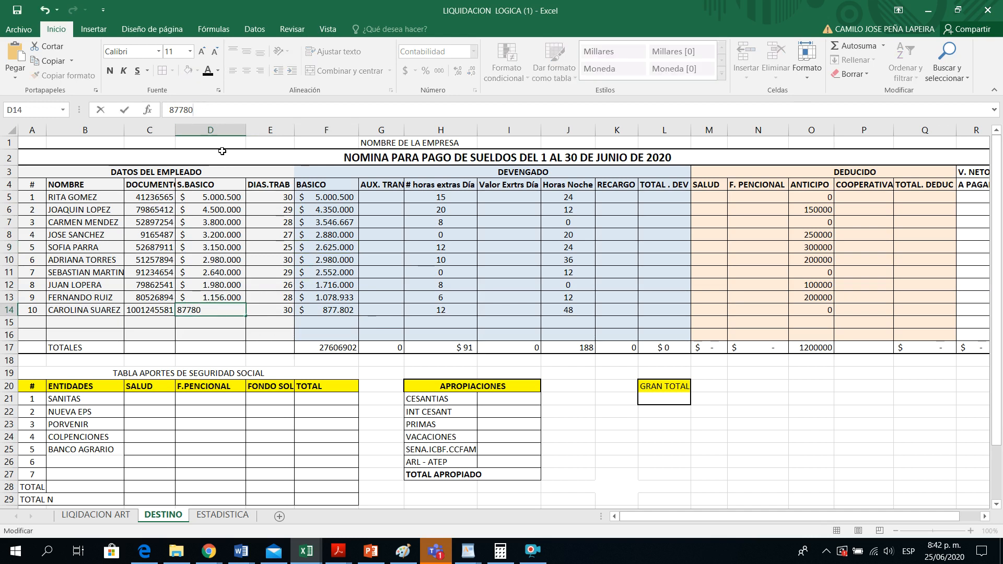
type("3")
key("Return")
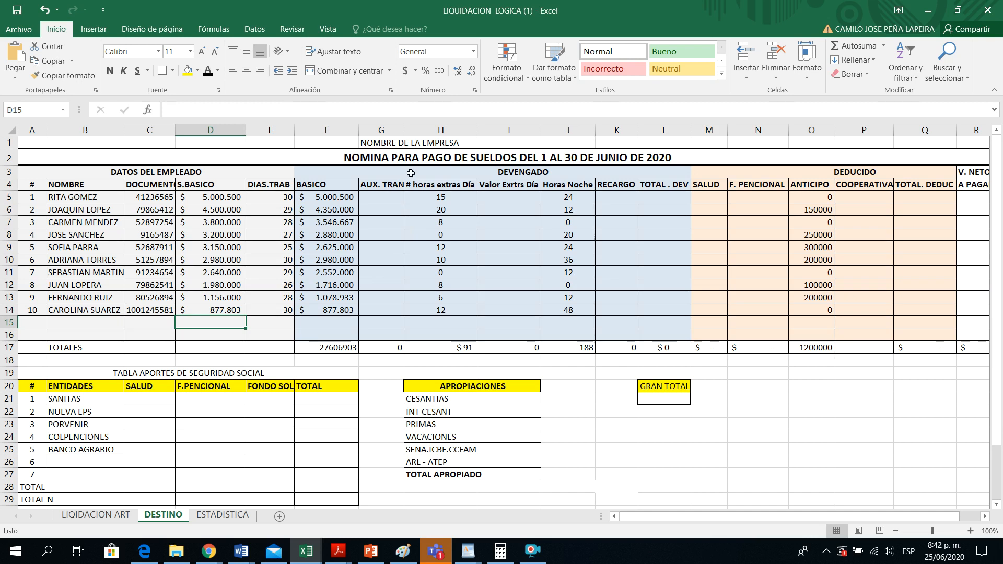
Widen column G to fit the AUX. TRAN heading, and enter 0 as the transport allowance in G5 through G12.
left_click_drag(404, 129, 413, 132)
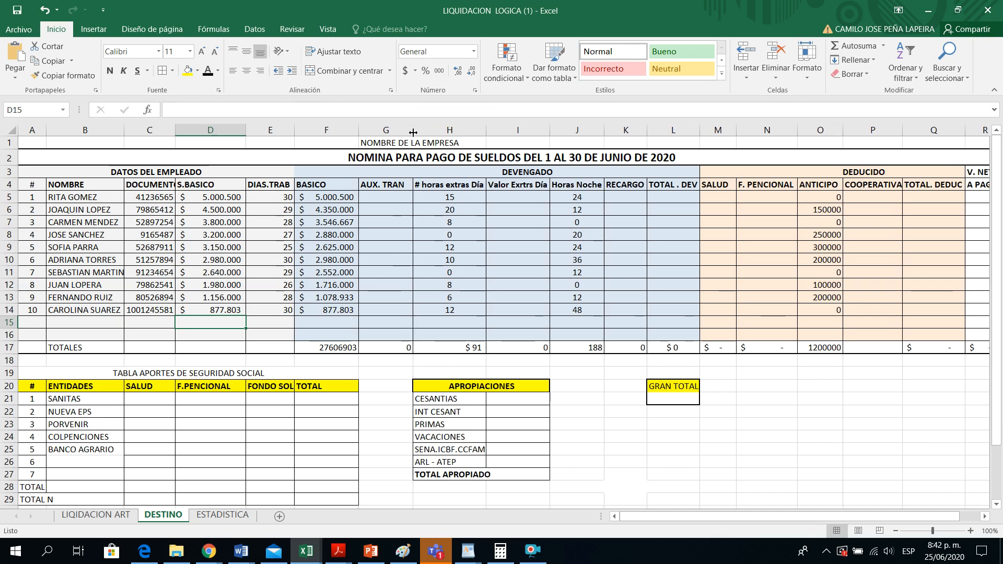
left_click(391, 194)
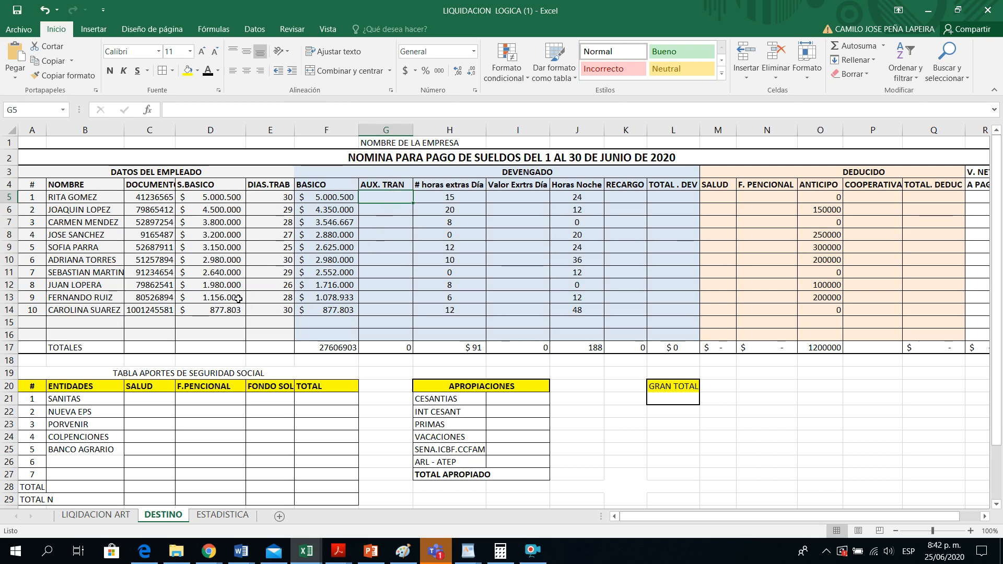
left_click(211, 298)
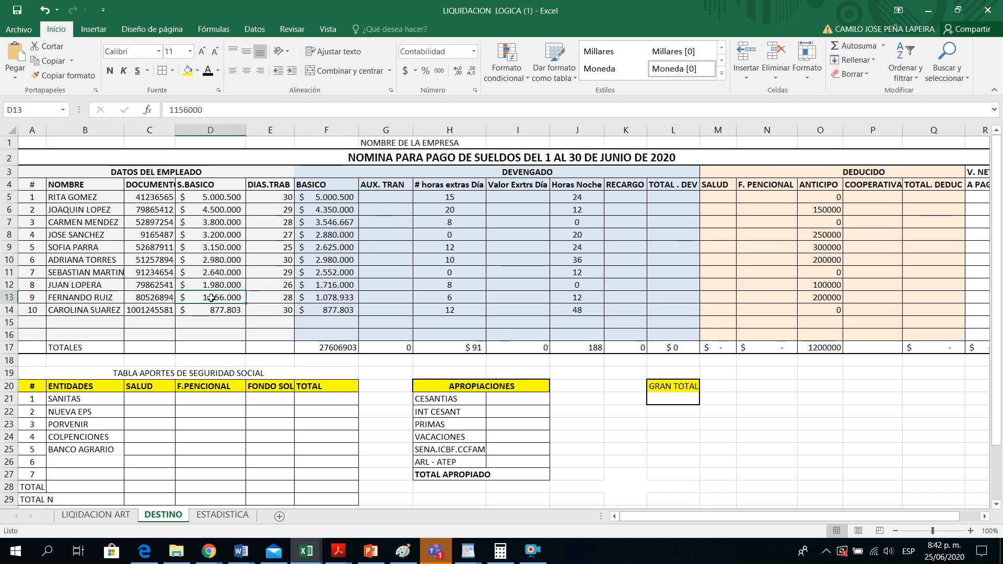
left_click_drag(211, 297, 318, 313)
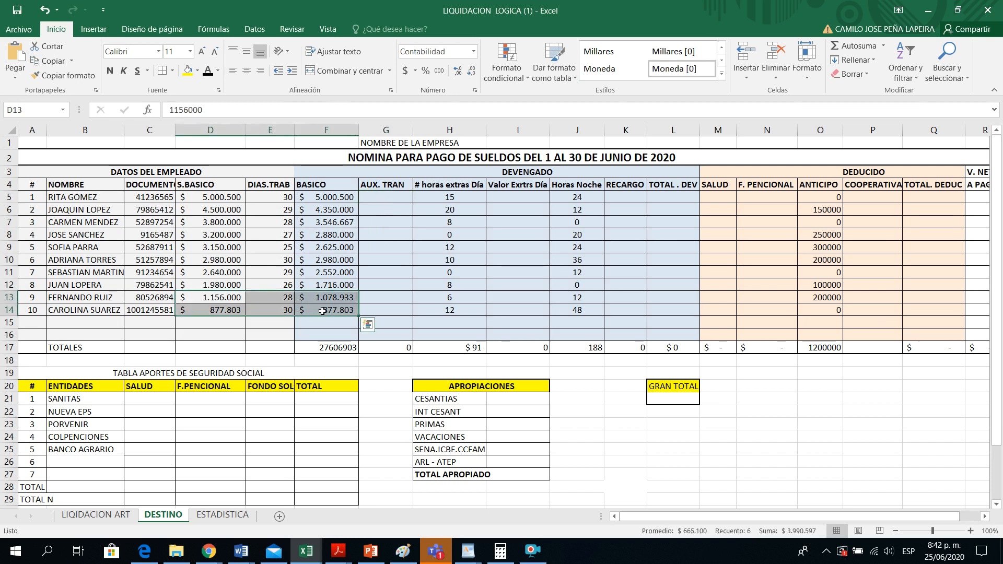
left_click_drag(385, 298, 380, 309)
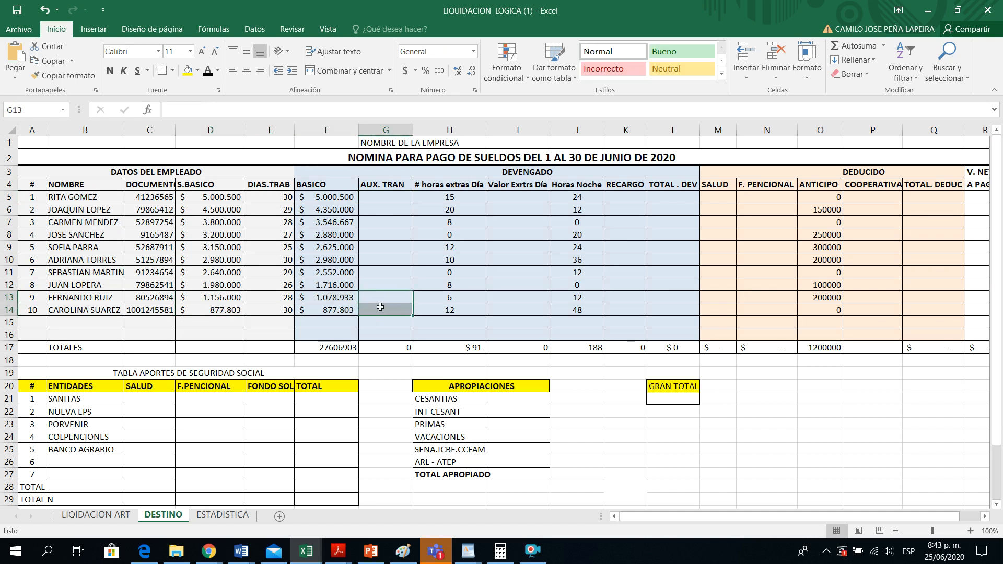
left_click(385, 195)
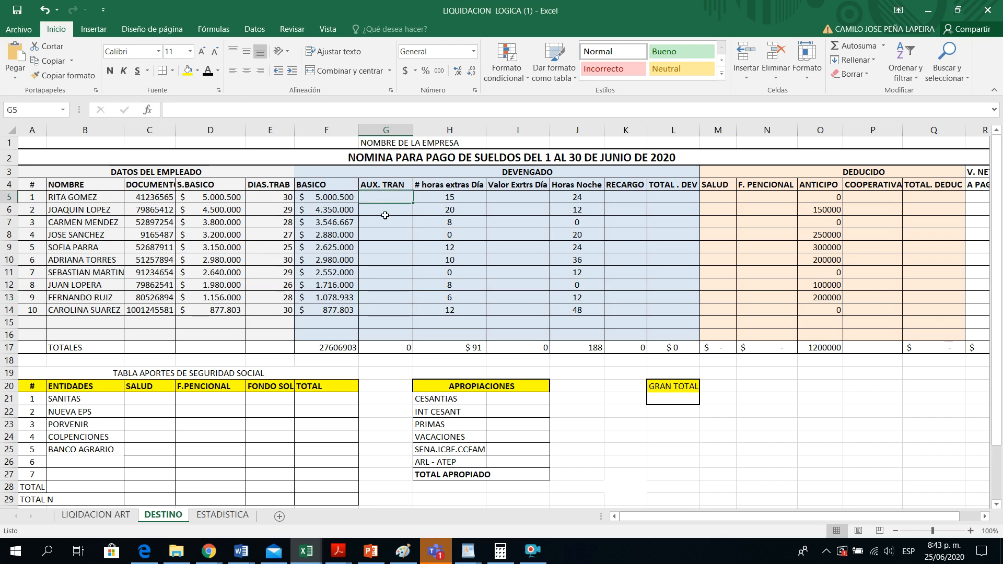
type("0 0 0 0 0 0 0")
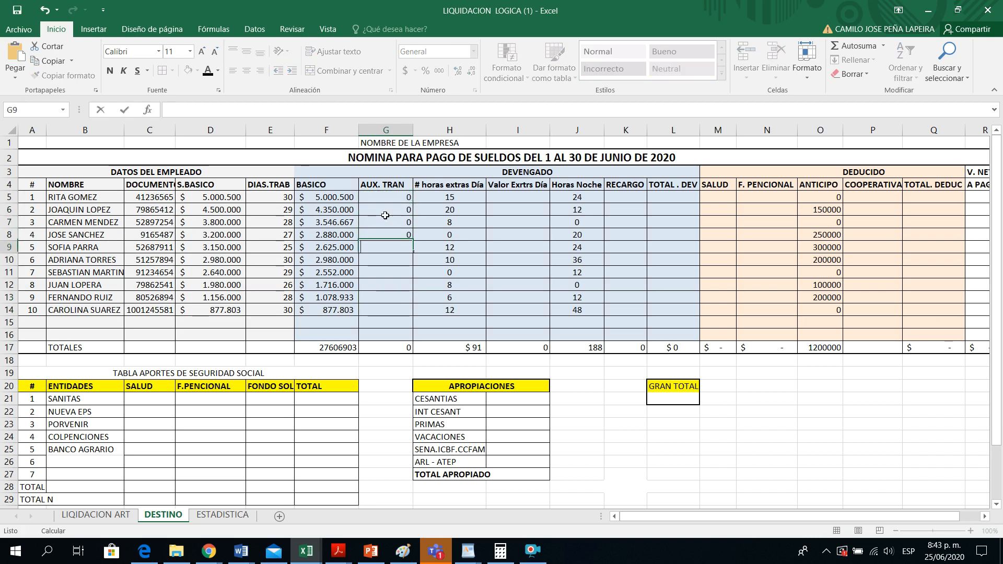
key("Return")
type("0")
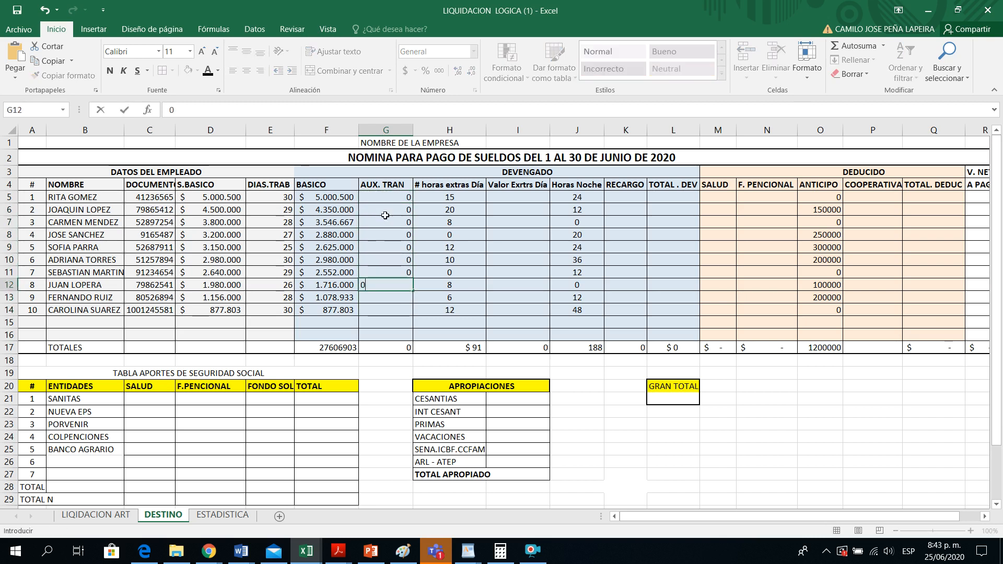
key("Return")
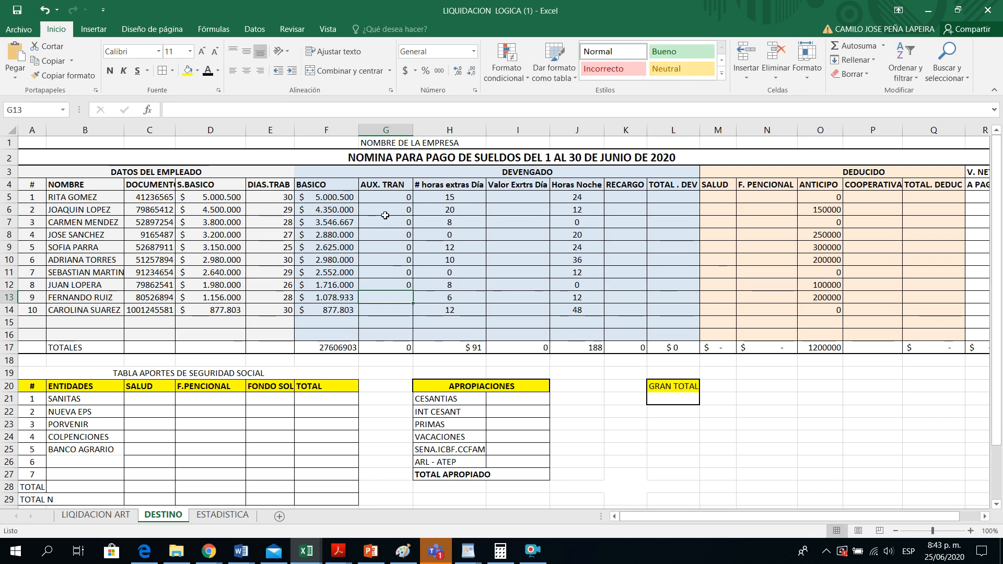
Enter the transport allowance formula =102854/30*E13 in G13 and fill it down to G14.
type("=")
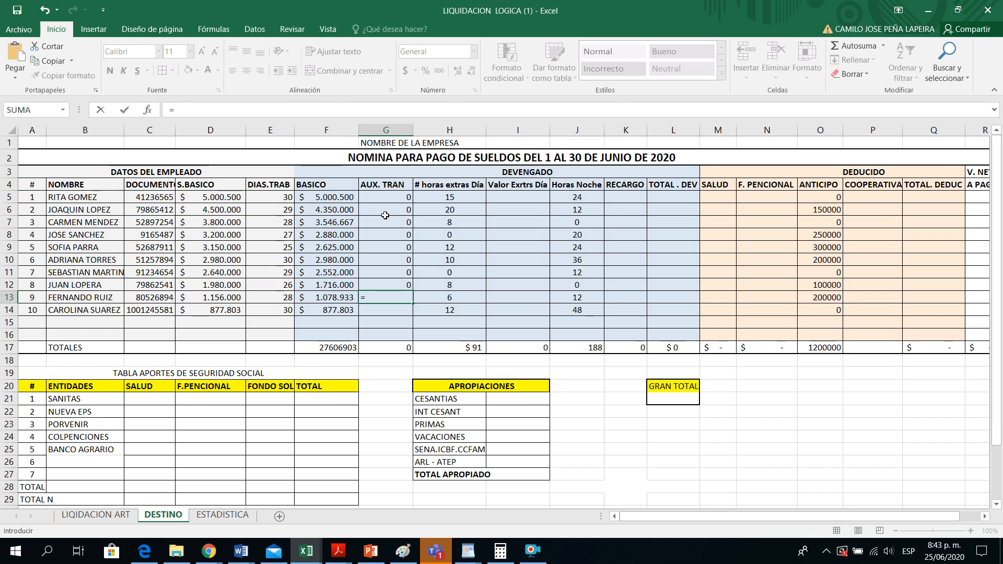
type("1028")
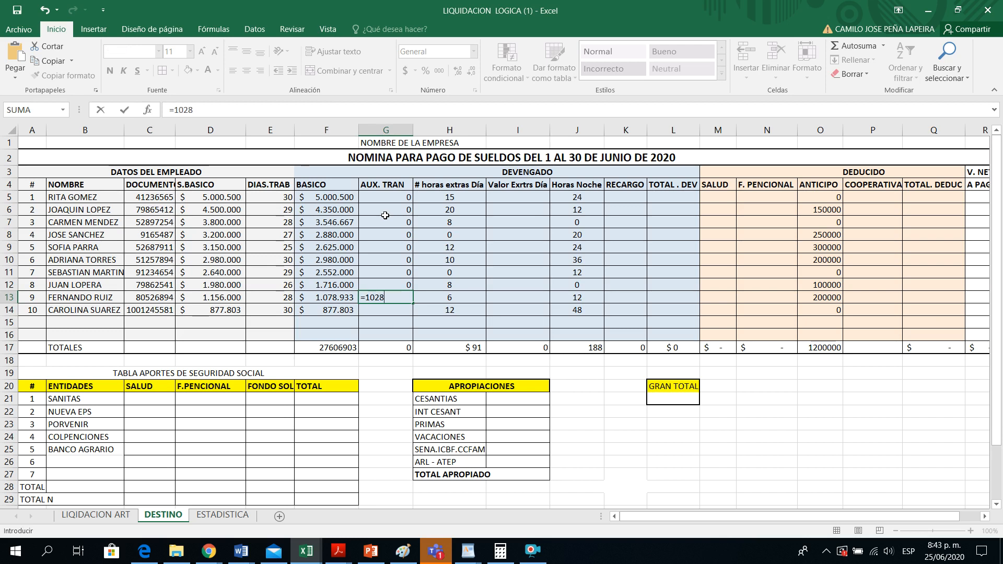
type("54/30*")
left_click(275, 295)
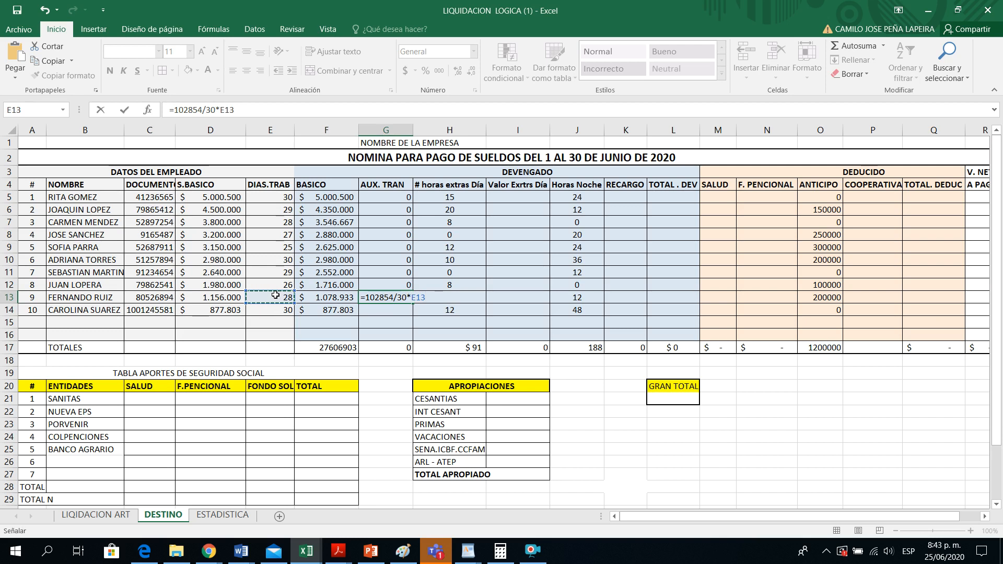
key("Return")
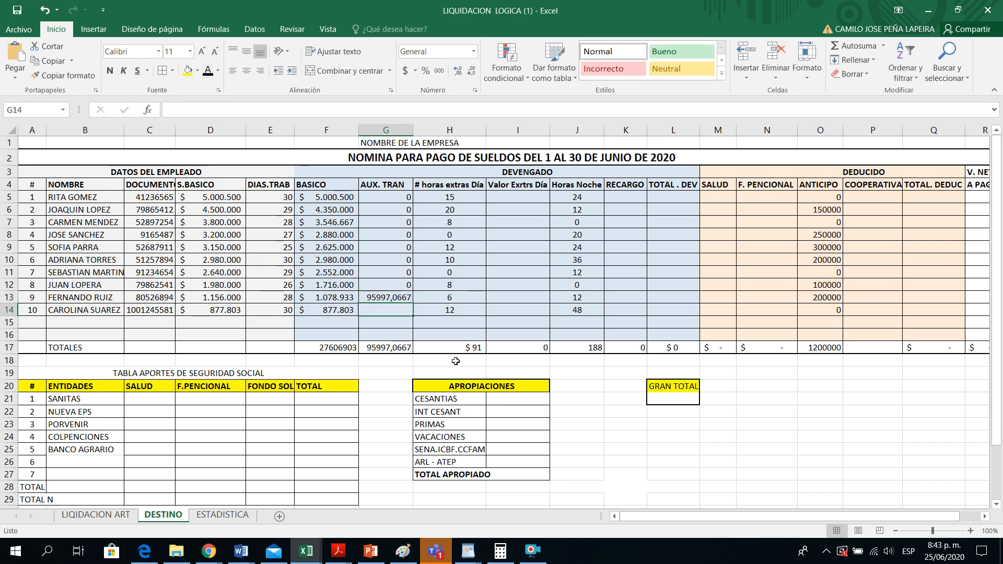
left_click(404, 297)
left_click_drag(412, 302, 413, 316)
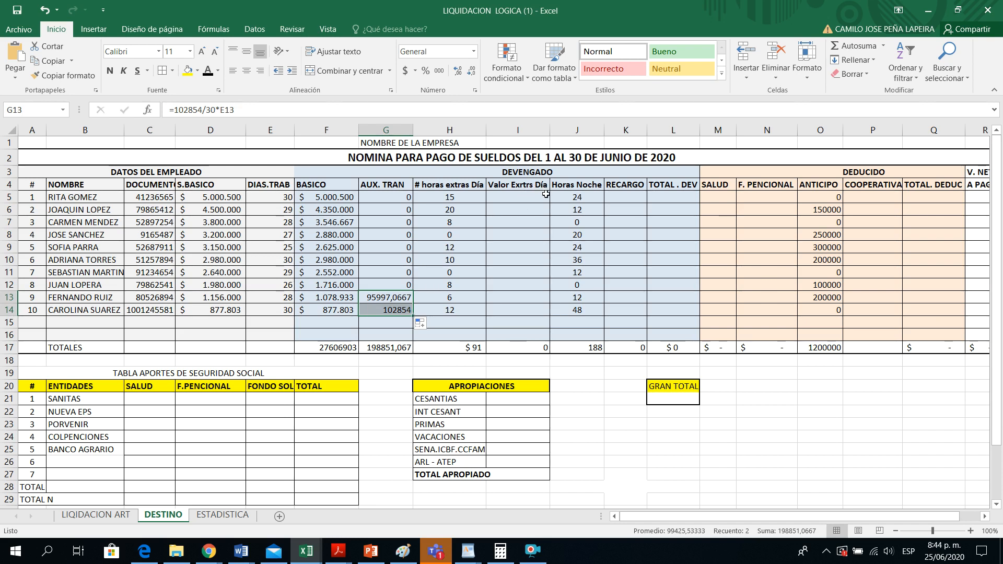
Review the daytime overtime hours in the # horas extras Día column, from H5 down to H13.
left_click(519, 195)
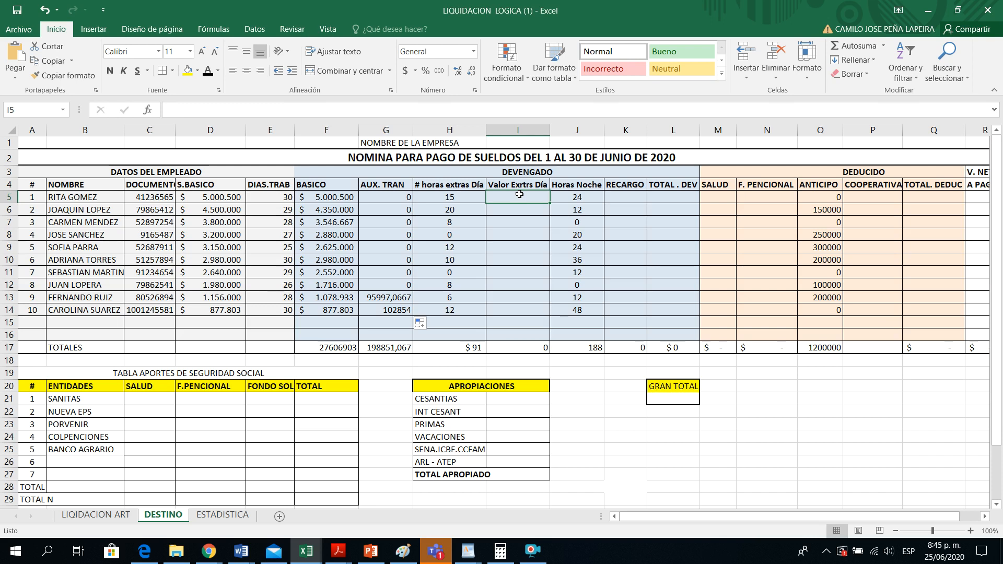
left_click(461, 194)
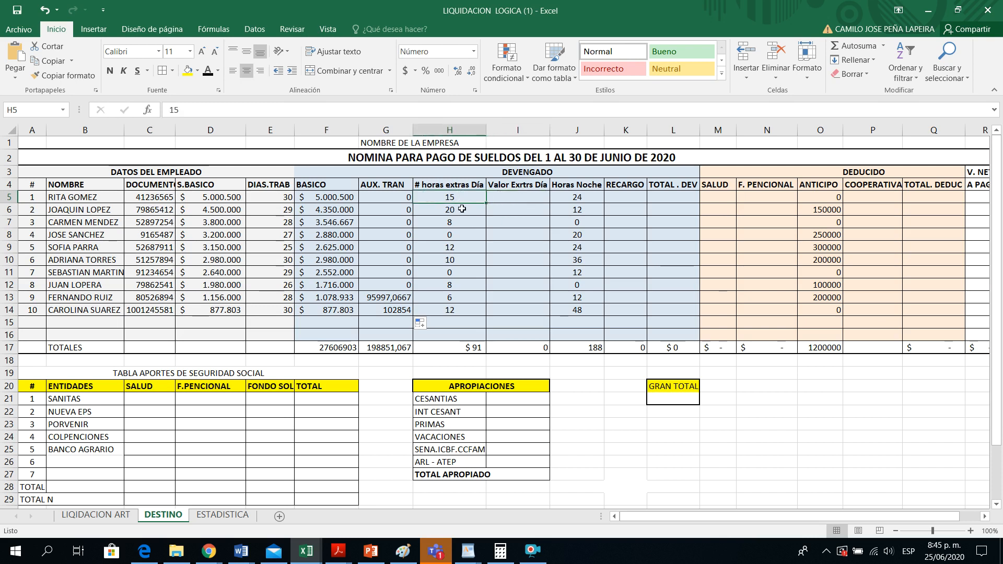
left_click(462, 208)
left_click(462, 233)
left_click(461, 248)
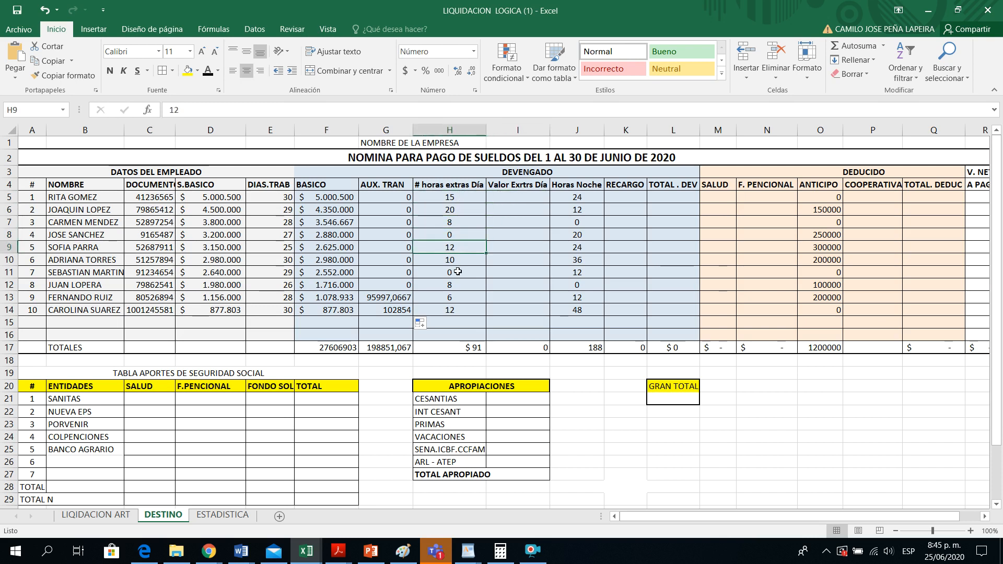
left_click(460, 272)
left_click(459, 294)
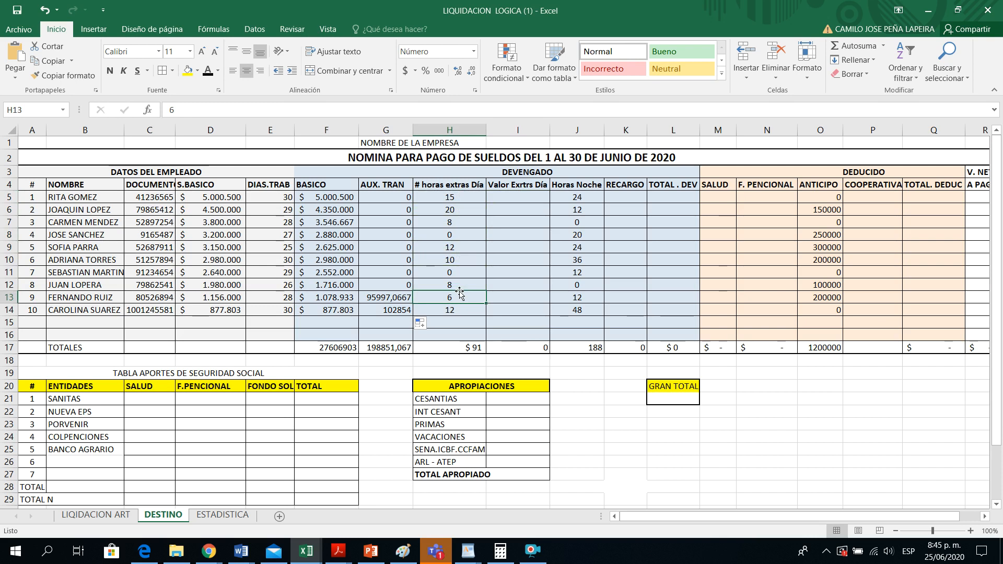
Enter the daytime overtime value formula =D5/240*H5*1,25 in I5 and fill it down to I14.
left_click(510, 198)
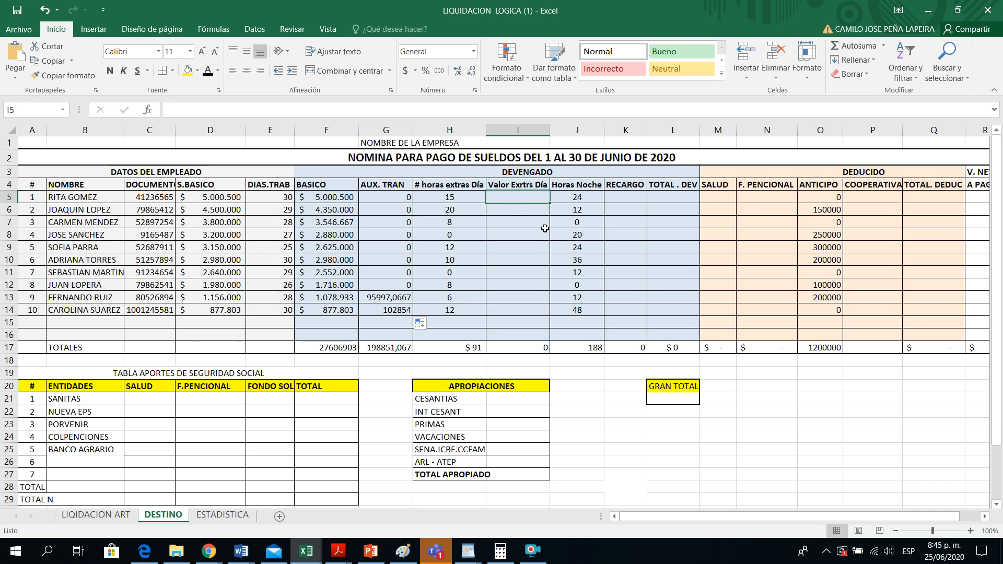
type("=")
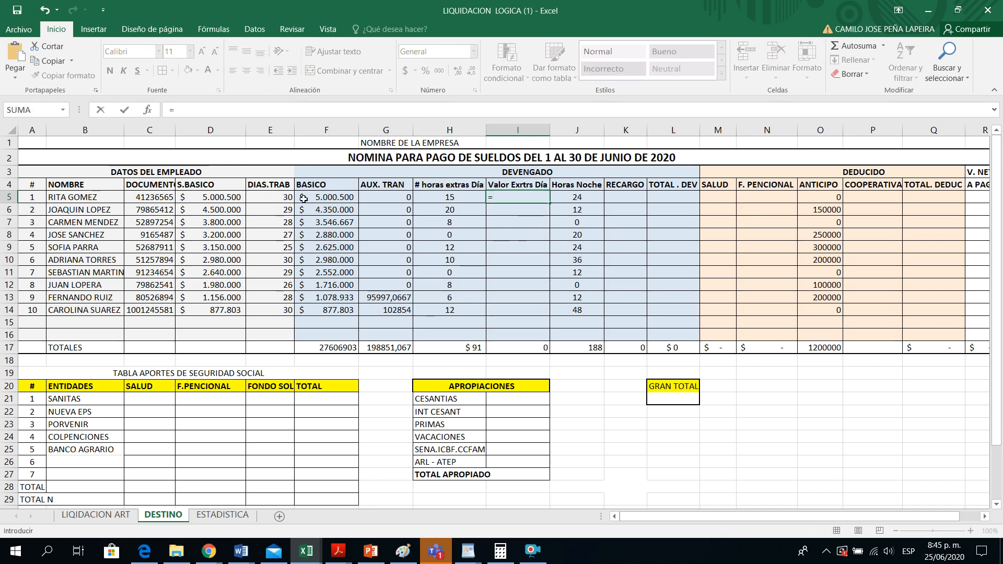
left_click(326, 199)
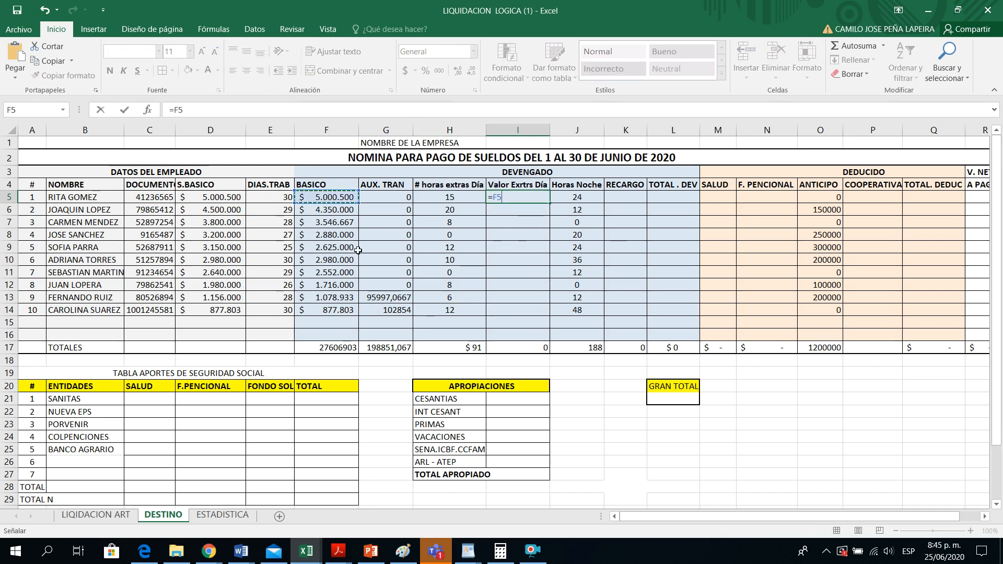
type("/240")
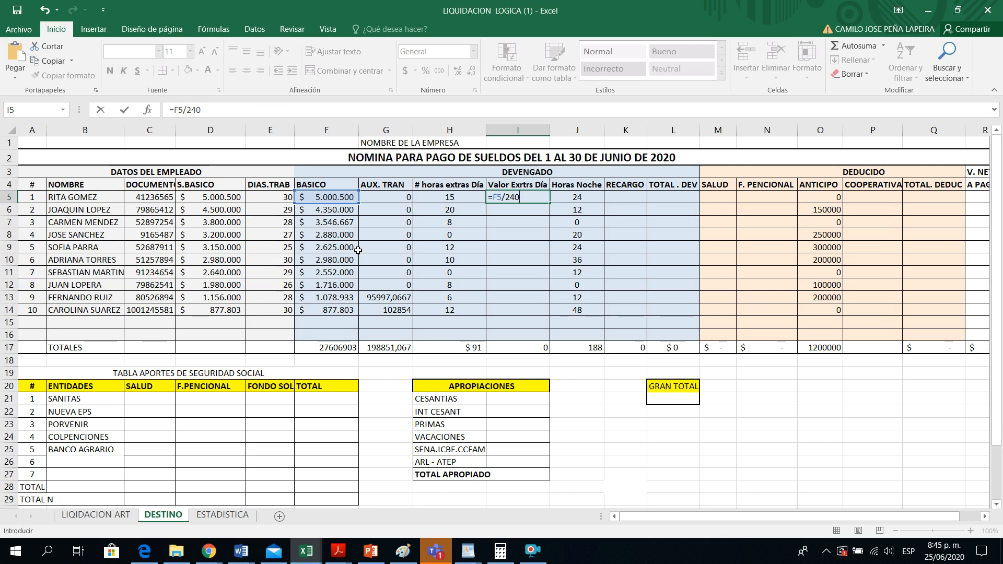
left_click(502, 198)
key("BackSpace")
key("BackSpace")
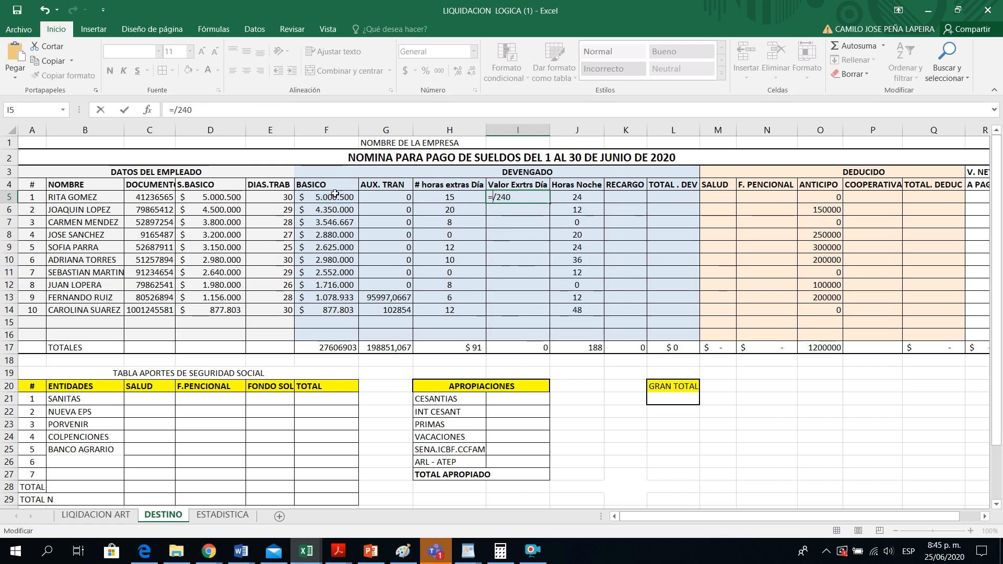
left_click(215, 198)
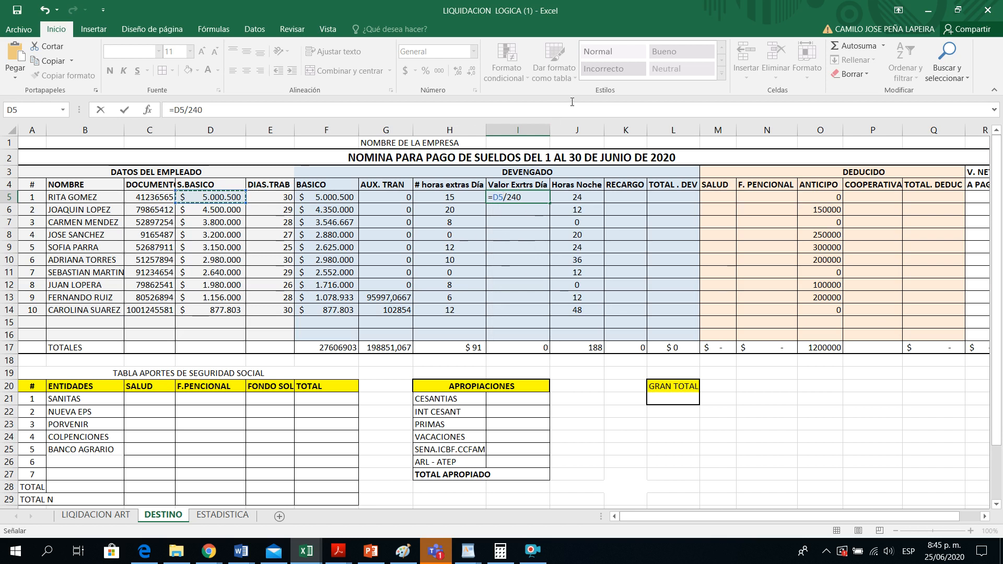
left_click(528, 199)
type("*")
left_click(458, 197)
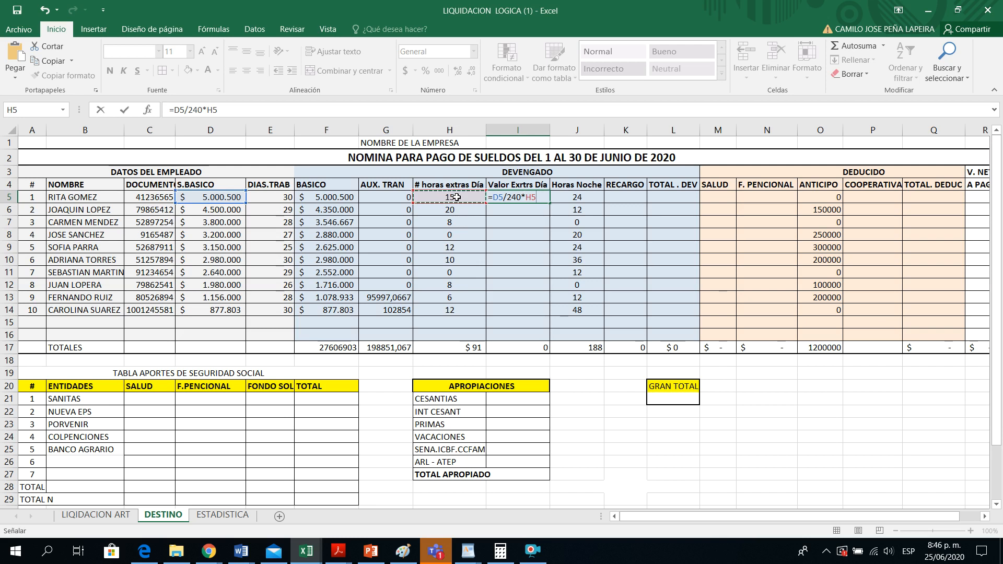
type("*1,25")
key("Return")
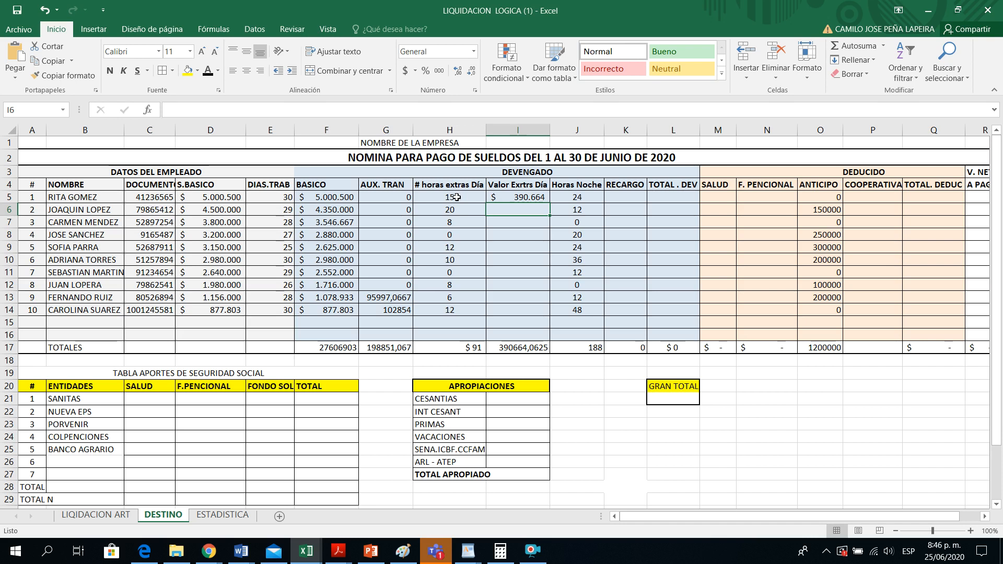
left_click(510, 194)
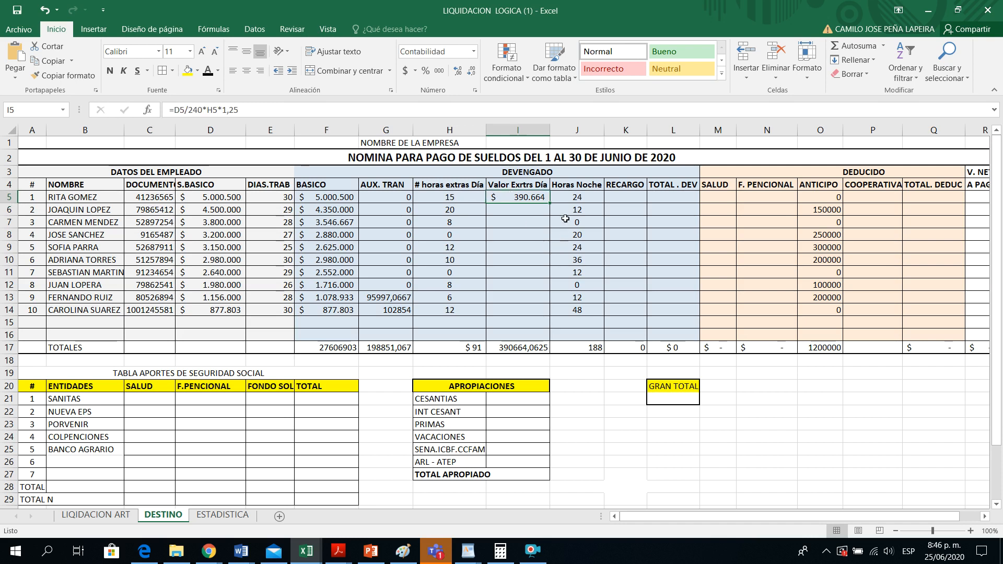
left_click_drag(550, 202, 544, 320)
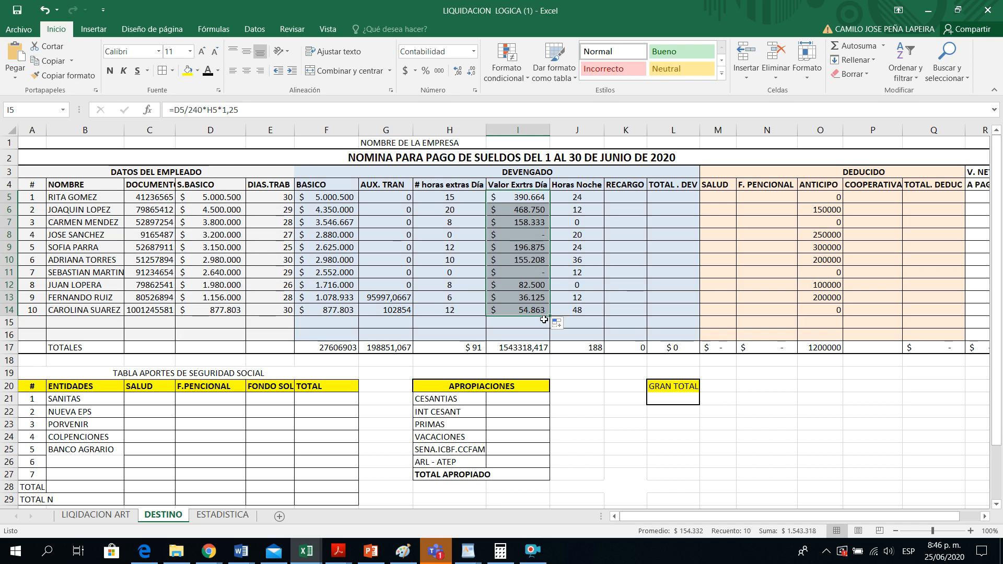
left_click(528, 553)
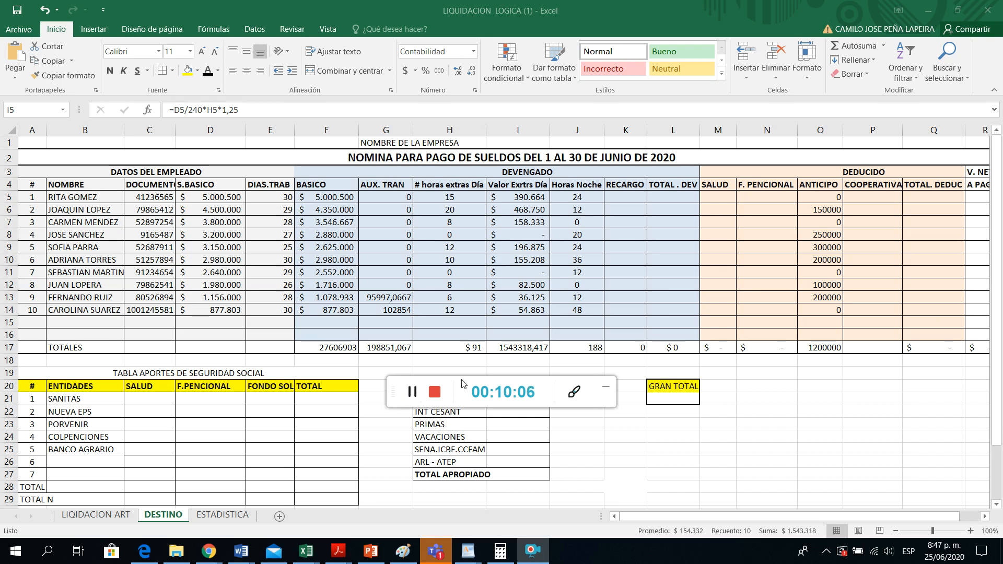
Enter the night surcharge formula =D5/240*J5*0,35 in K5 of the RECARGO column.
left_click(631, 199)
left_click(631, 199)
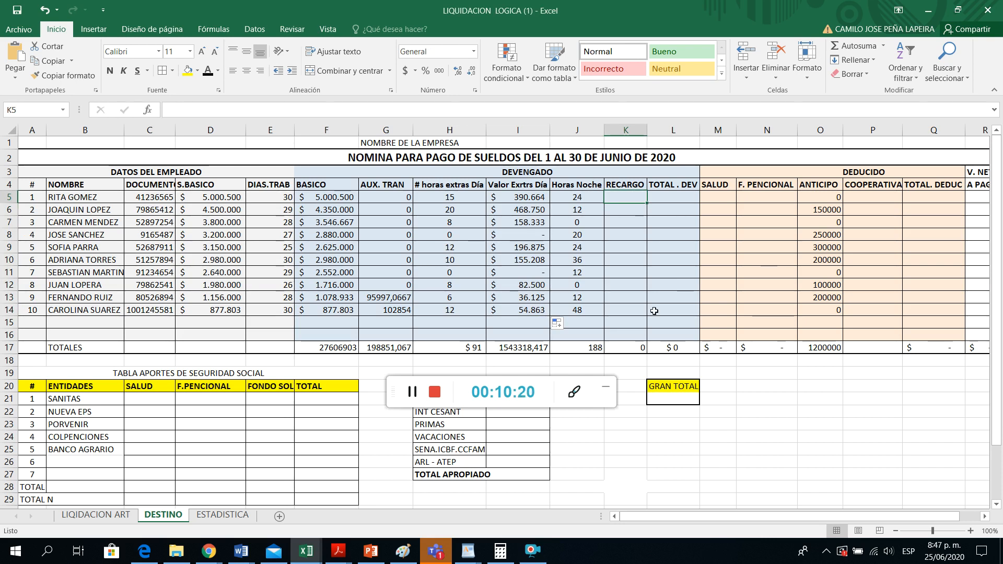
left_click(606, 393)
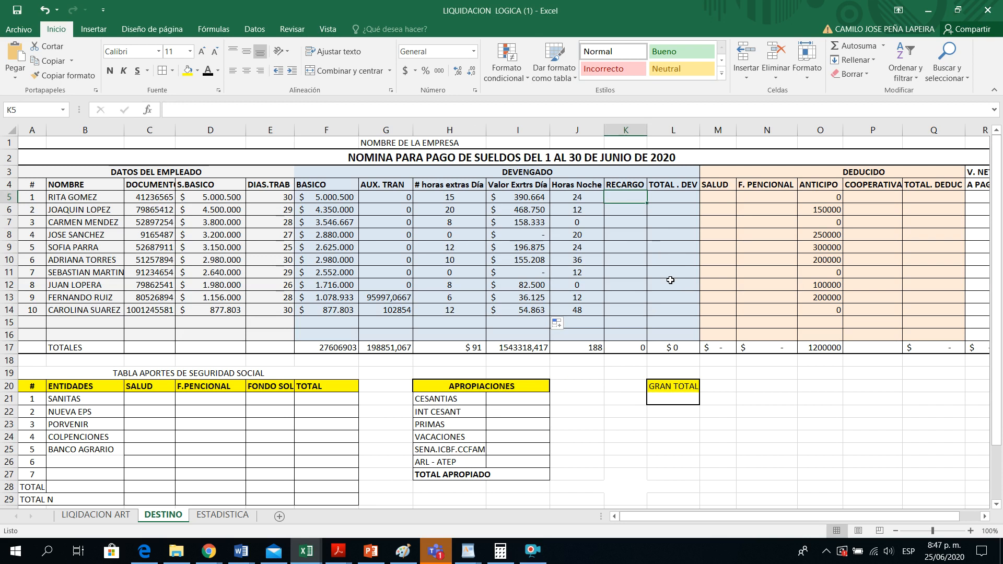
type("=")
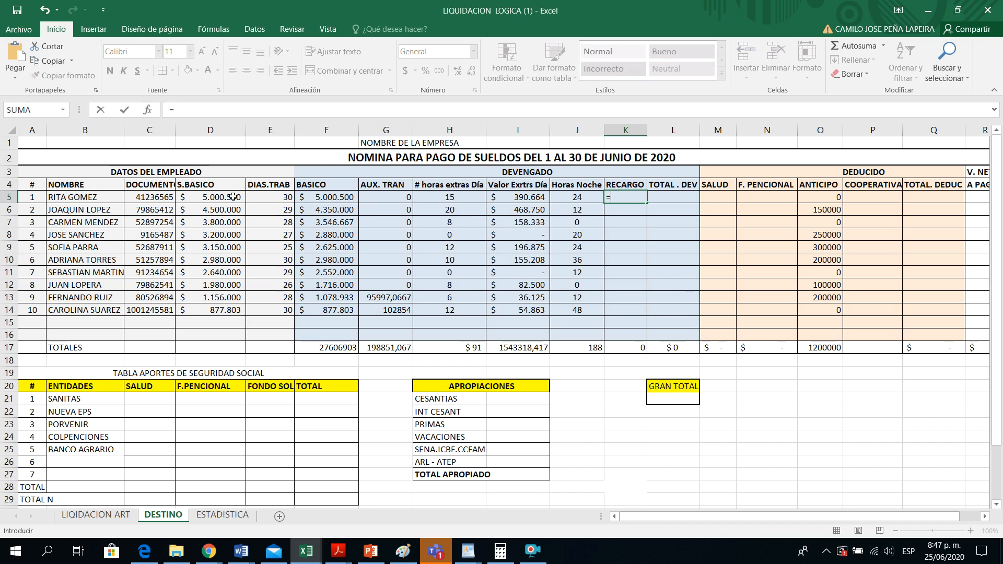
left_click(213, 198)
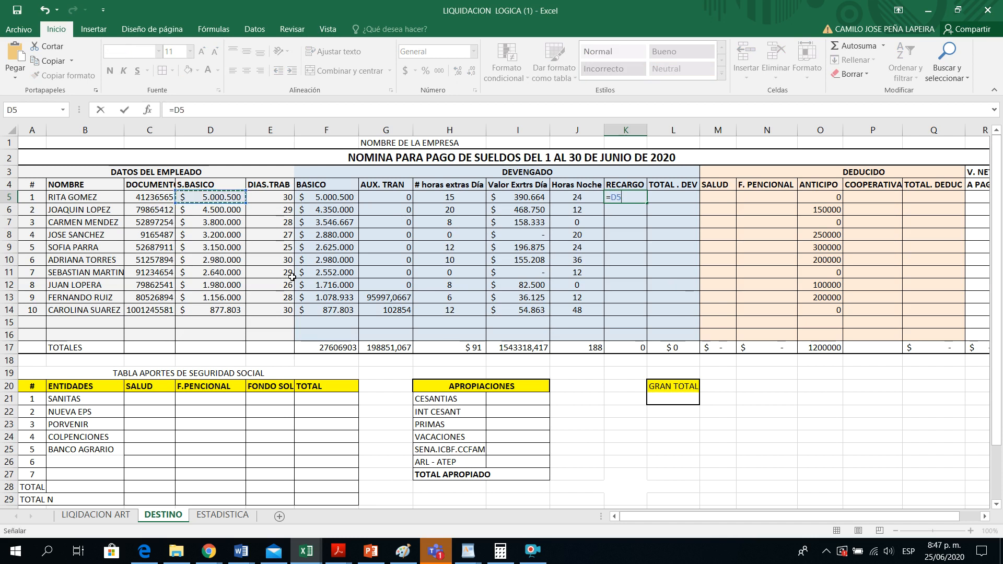
type("/240*")
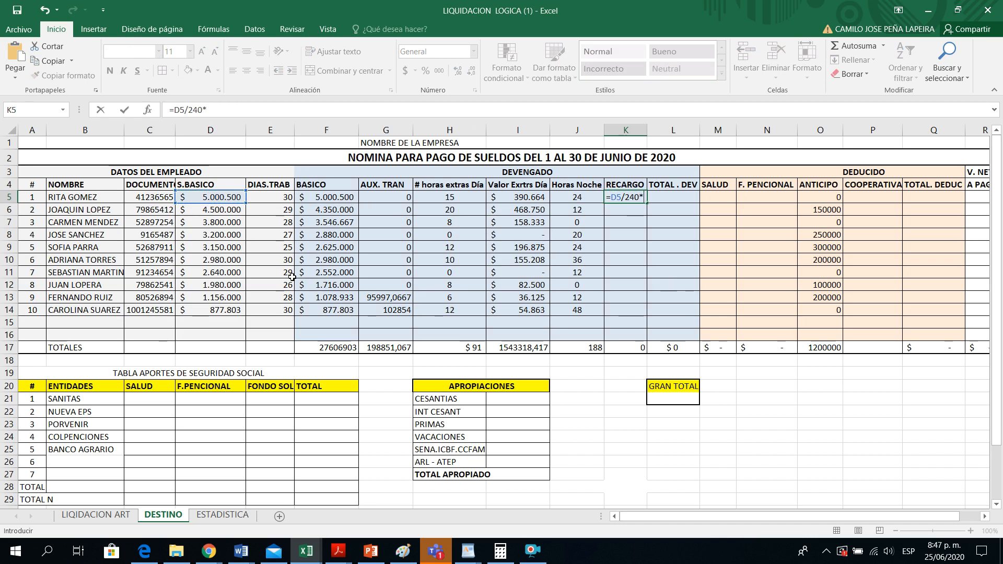
left_click(567, 199)
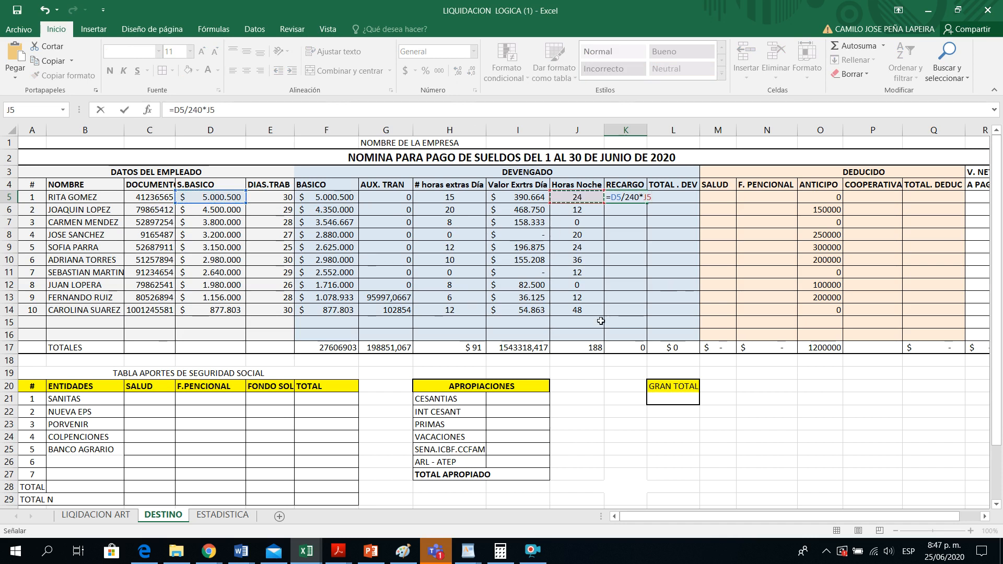
type("*")
key("Return")
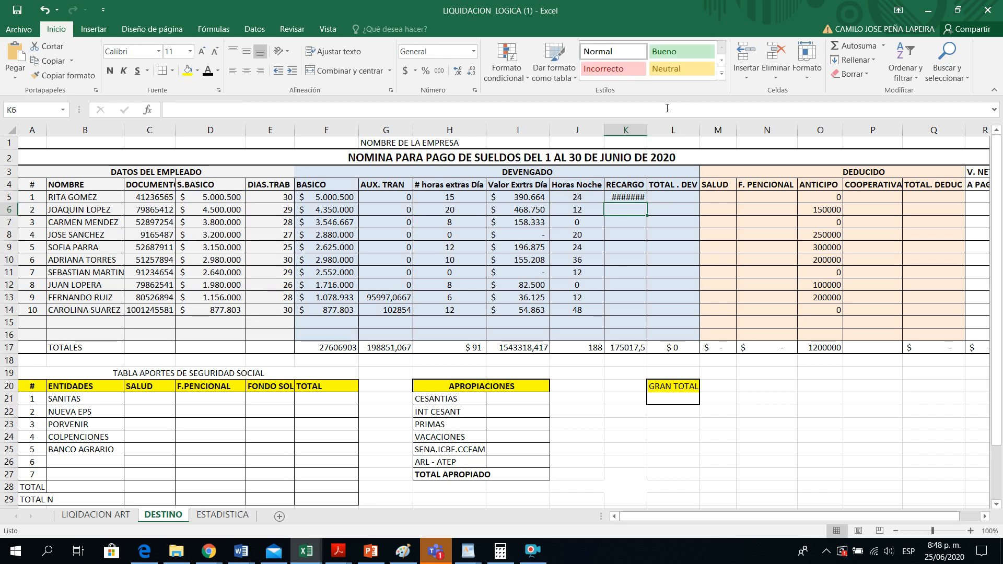
Widen column K to fit its amounts and fill the K5 surcharge formula down to K14.
left_click_drag(647, 129, 658, 129)
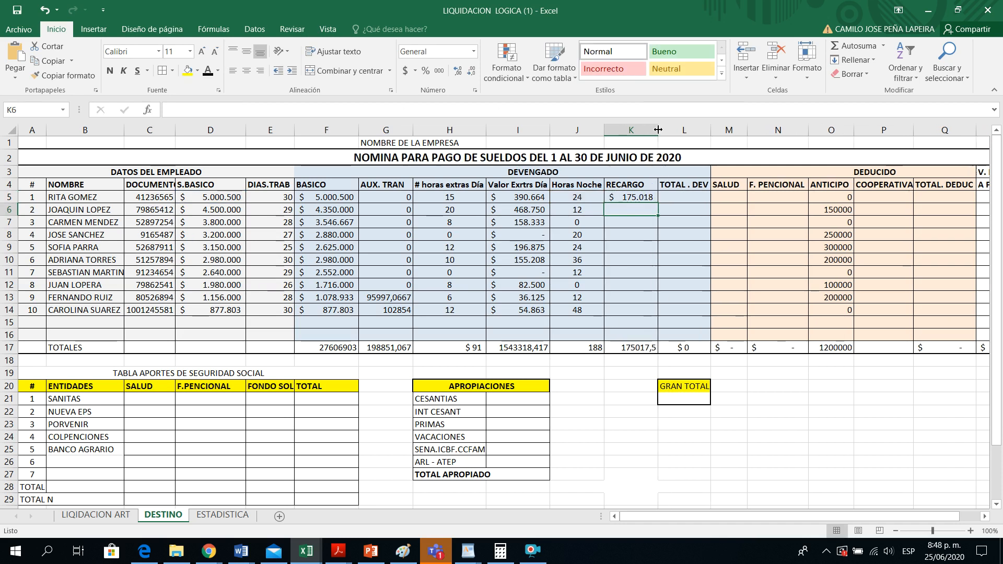
left_click(649, 197)
left_click_drag(658, 203, 653, 315)
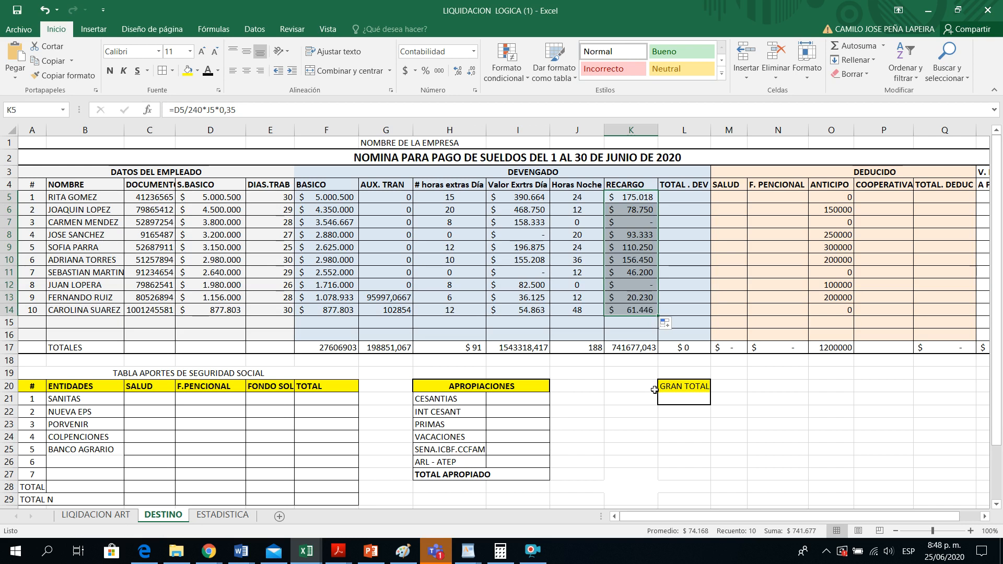
Enter the total earnings formula =F5+G5+I5+K5 in L5 of the TOTAL . DEV column.
left_click(680, 197)
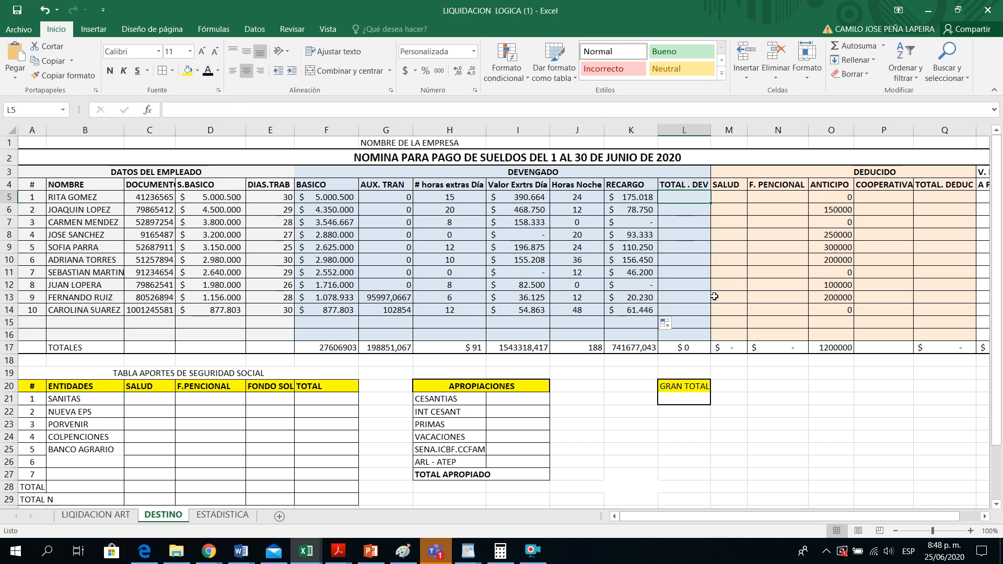
type("=")
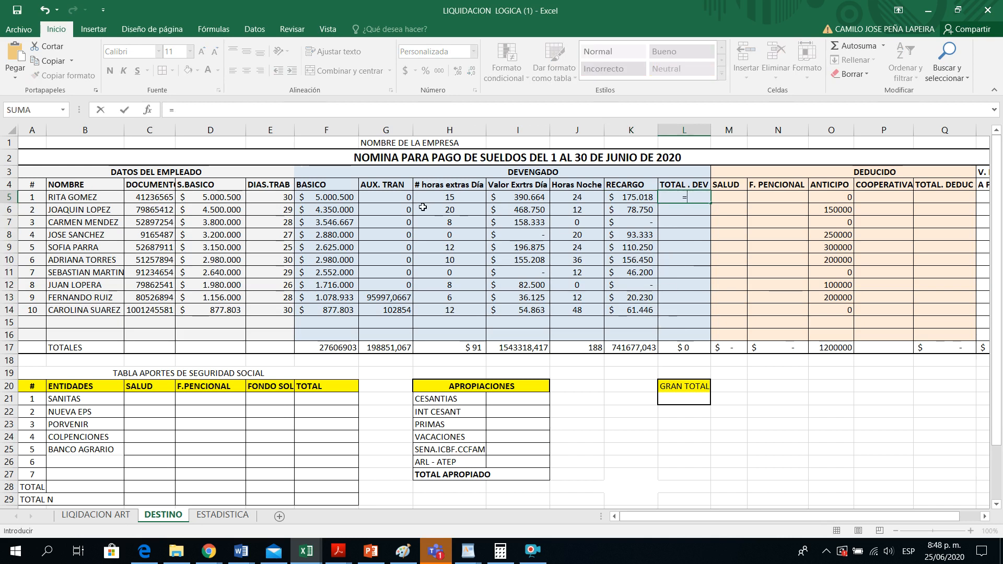
left_click(339, 198)
type("+")
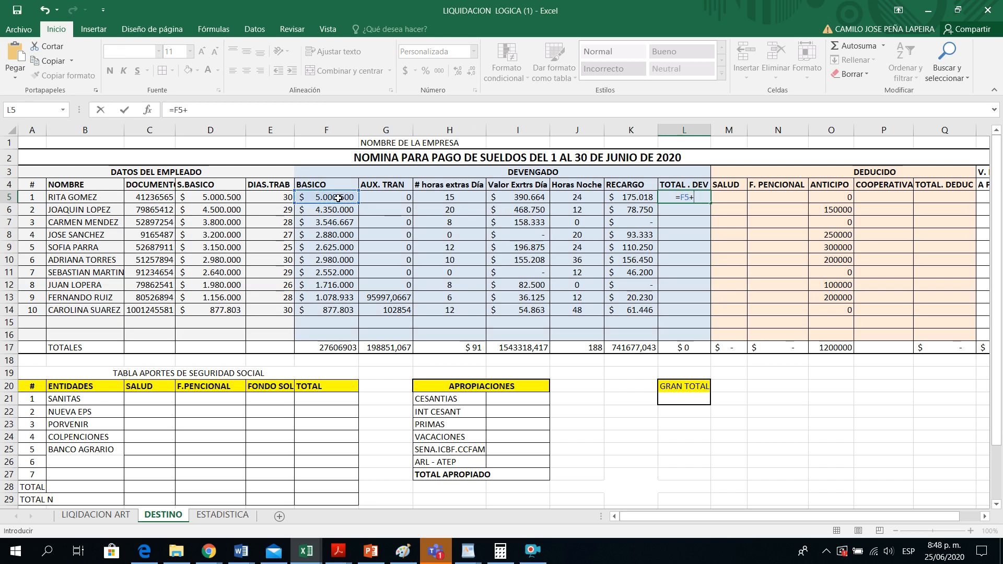
left_click(392, 199)
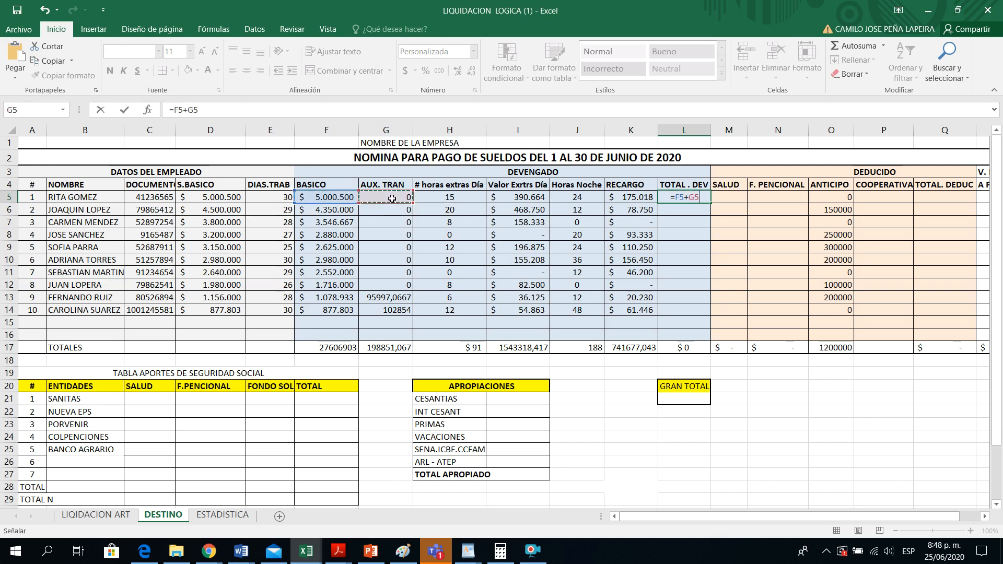
type("+")
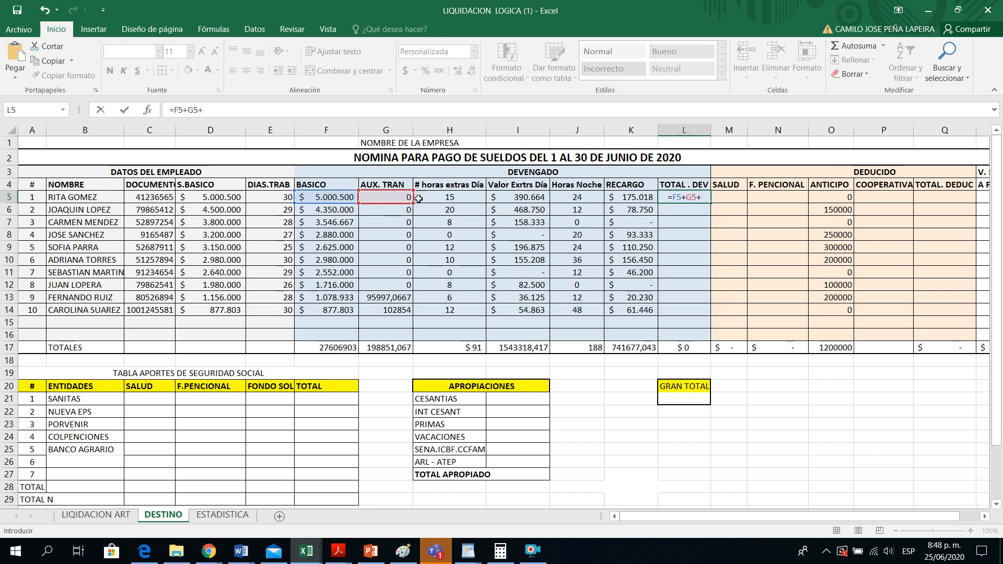
left_click(509, 199)
type("+")
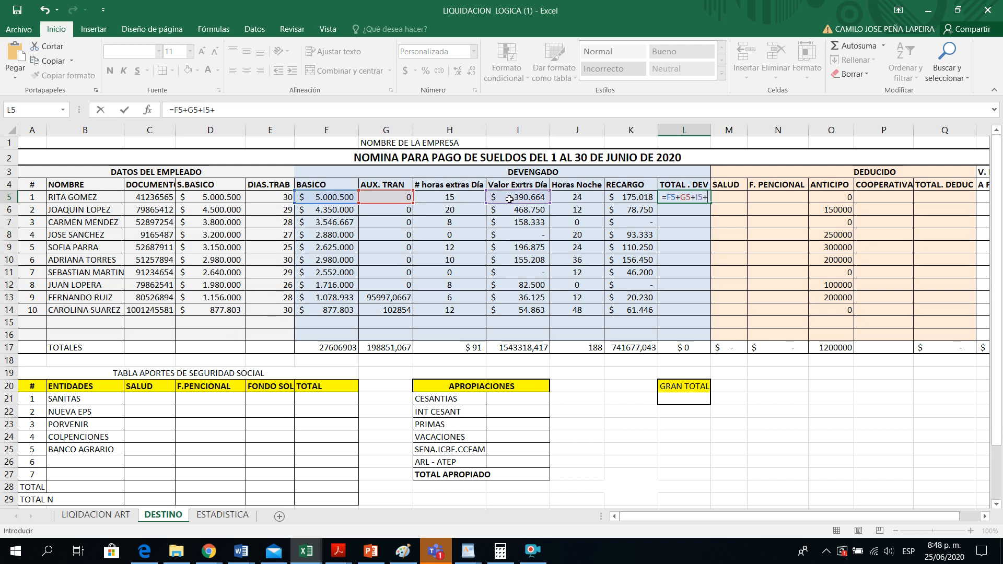
left_click(623, 196)
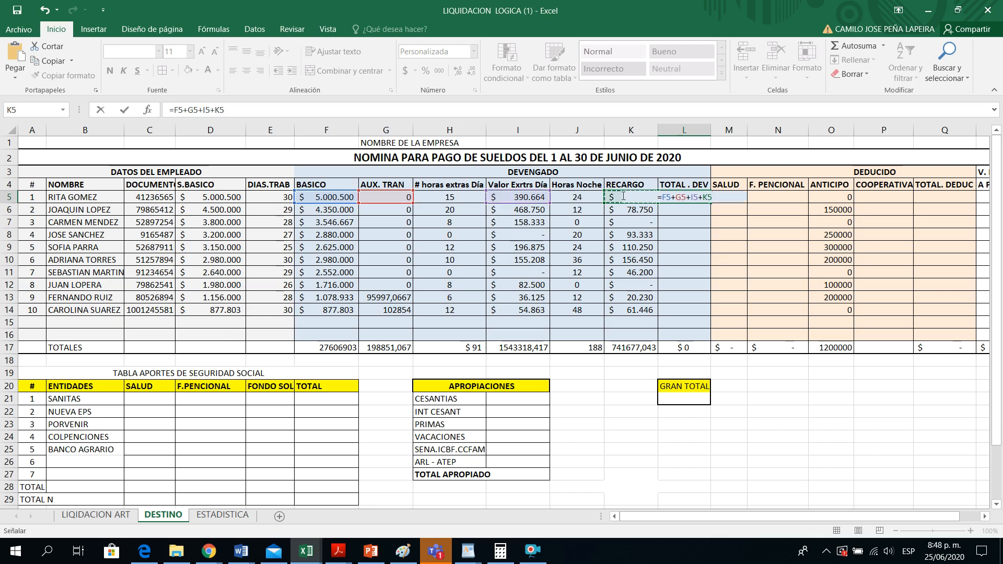
key("Return")
Fill the total earnings formula from L5 down to L14 and widen column L to fit the grand total.
left_click(697, 195)
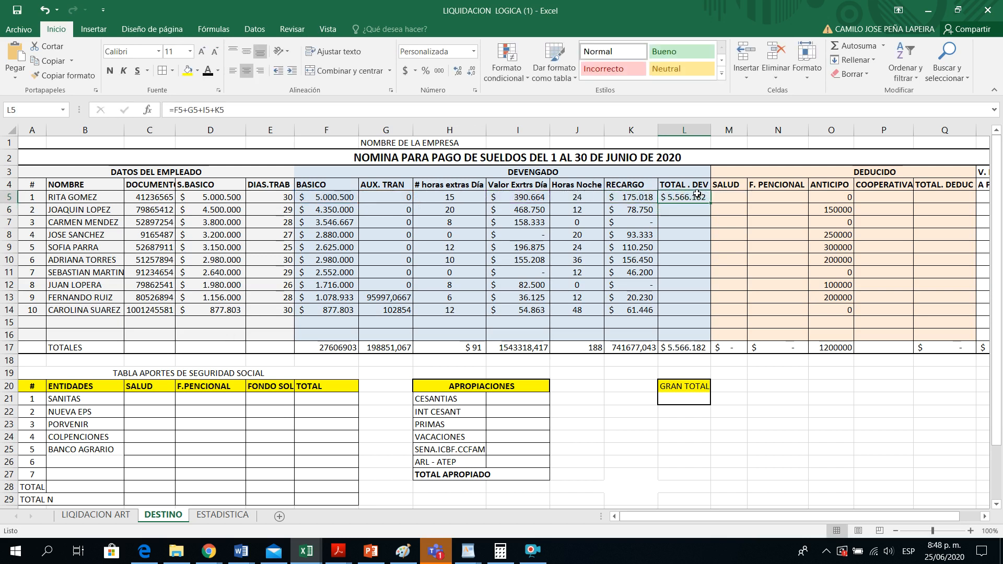
left_click_drag(710, 203, 703, 321)
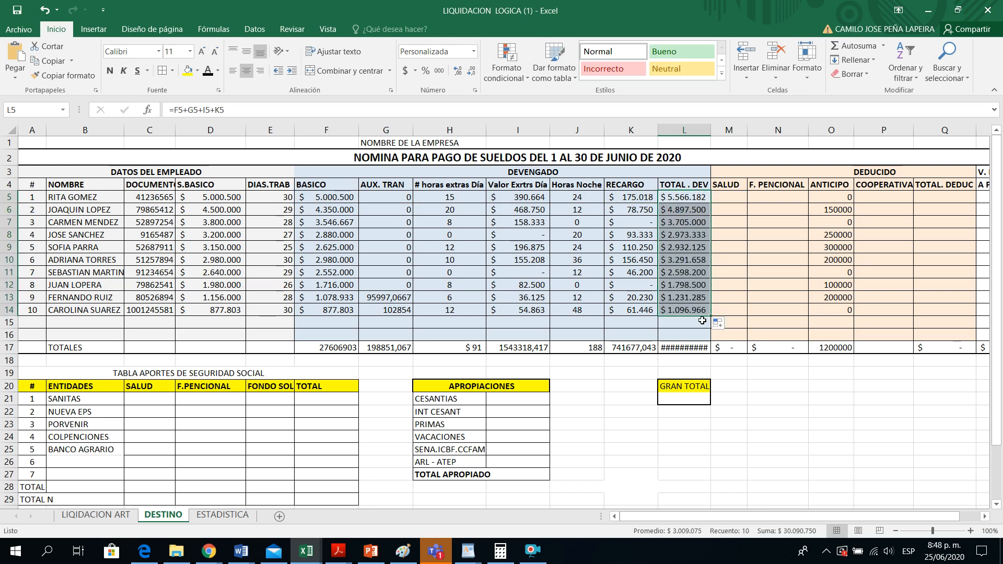
left_click_drag(711, 130, 718, 131)
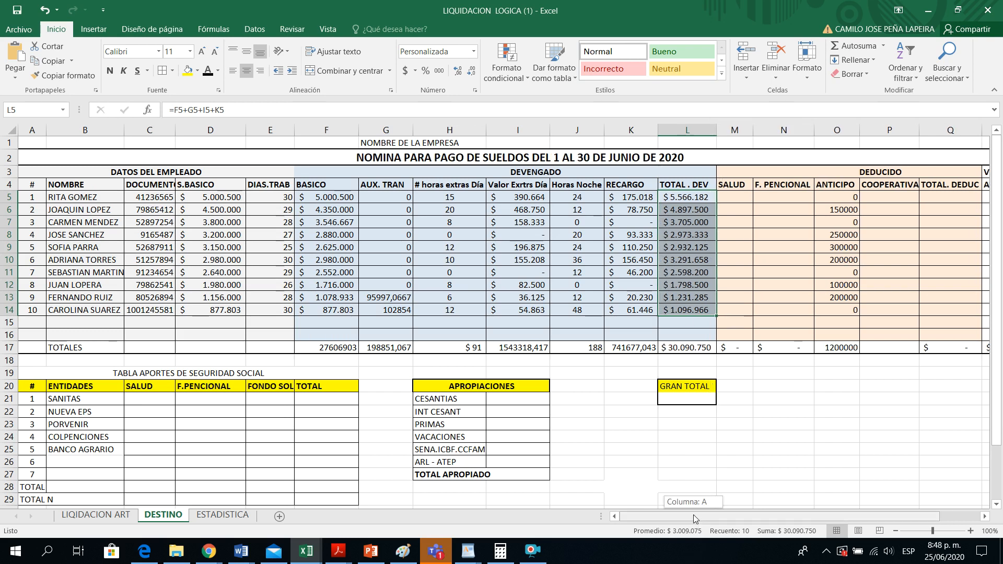
Begin the health deduction formula in M5 of the SALUD column with =(F5+.
left_click_drag(694, 515, 722, 516)
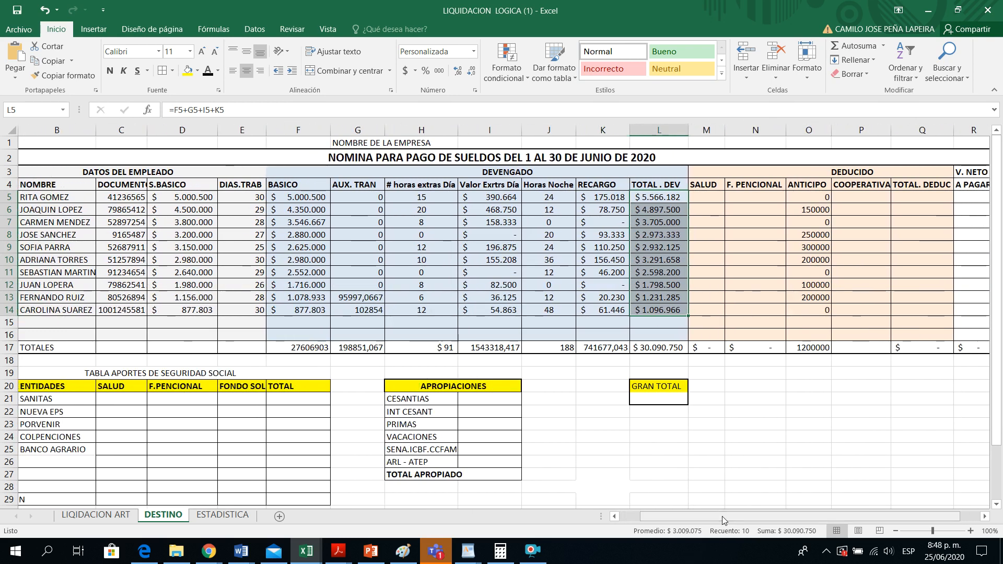
left_click(705, 195)
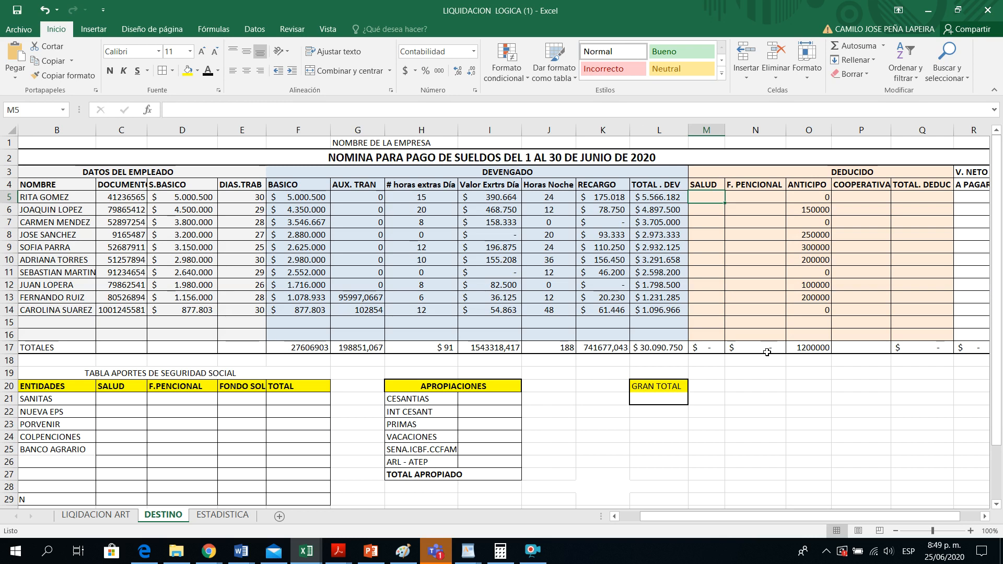
type("=")
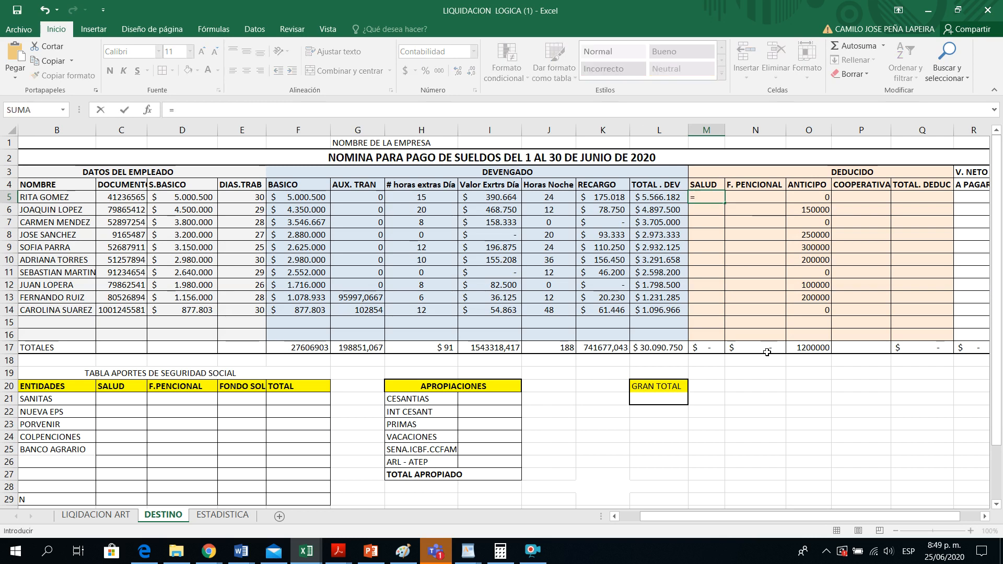
type("(")
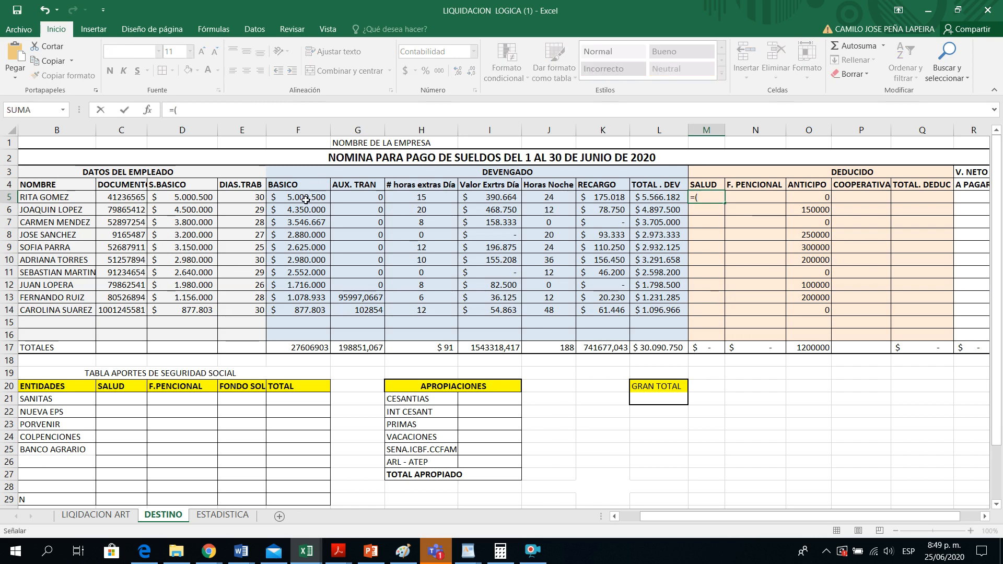
left_click(306, 200)
type("+")
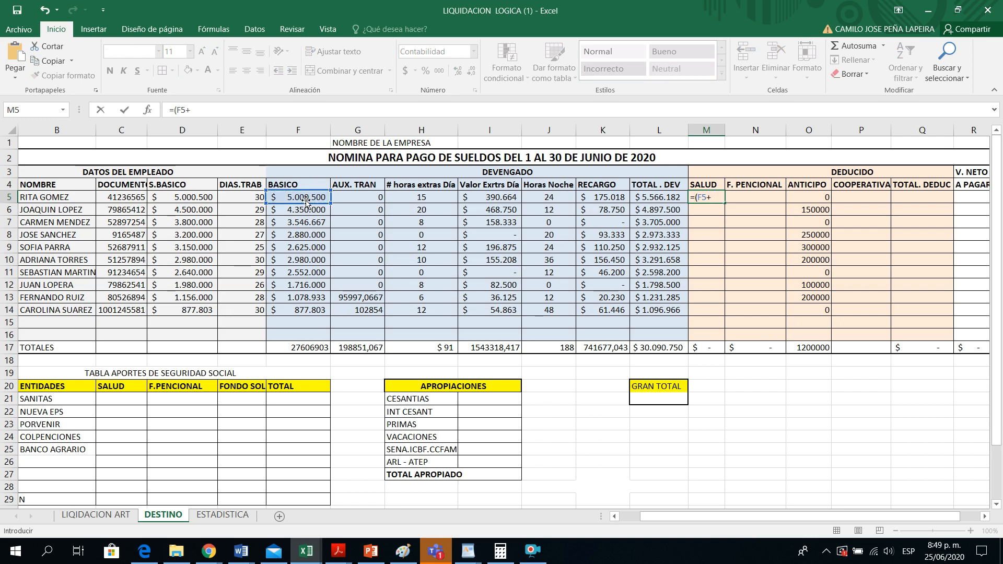
left_click(426, 199)
type("+")
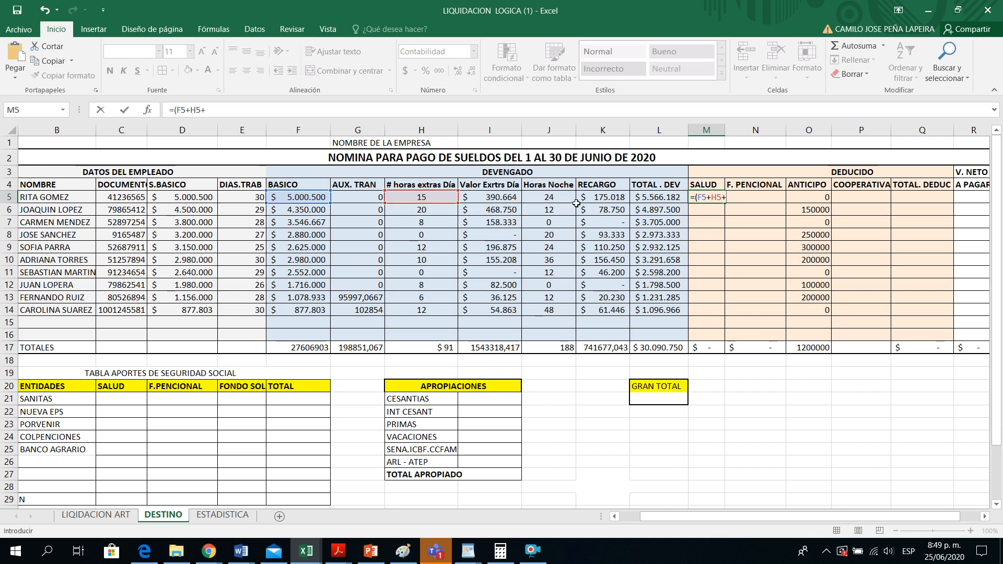
left_click(495, 197)
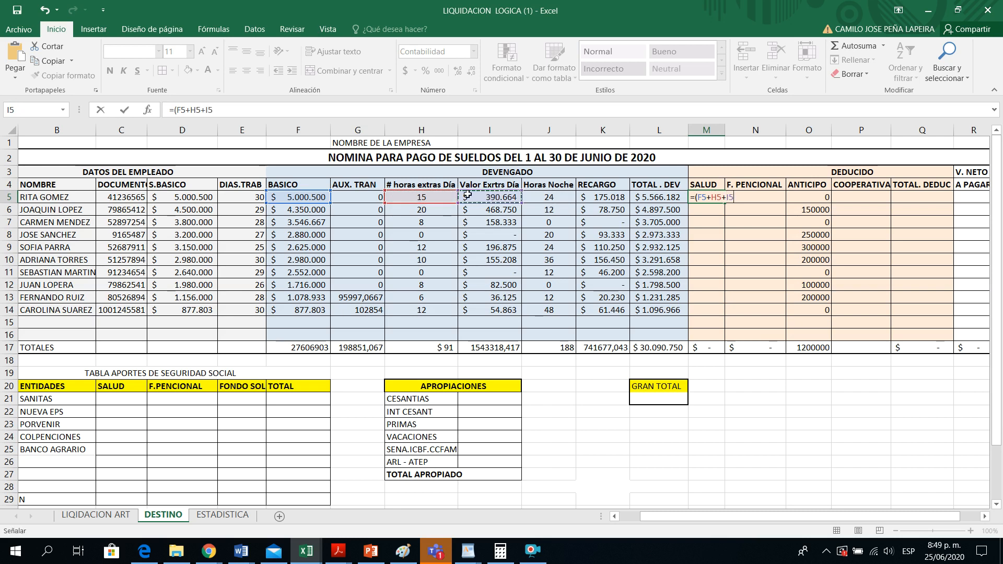
key("BackSpace")
key("BackSpace")
key("BackSpace")
key("BackSpace")
key("BackSpace")
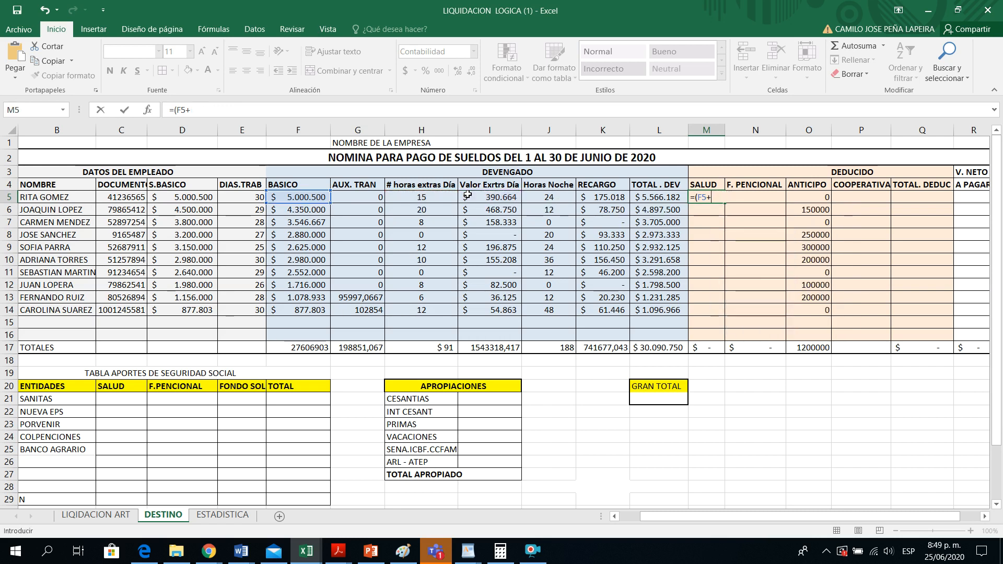
Complete the health deduction formula in M5 as =(F5+I5+K5)*4%.
left_click(483, 199)
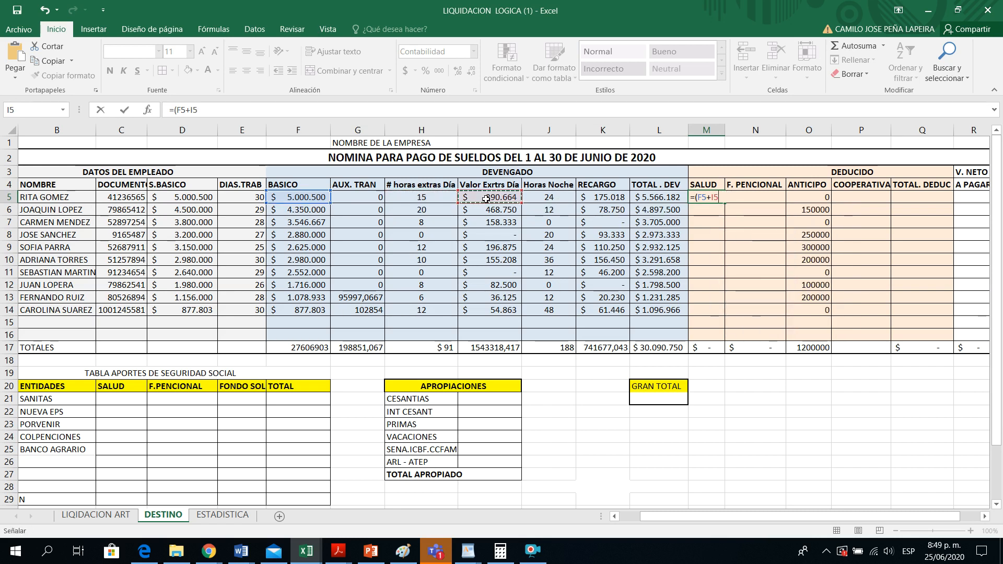
type("+")
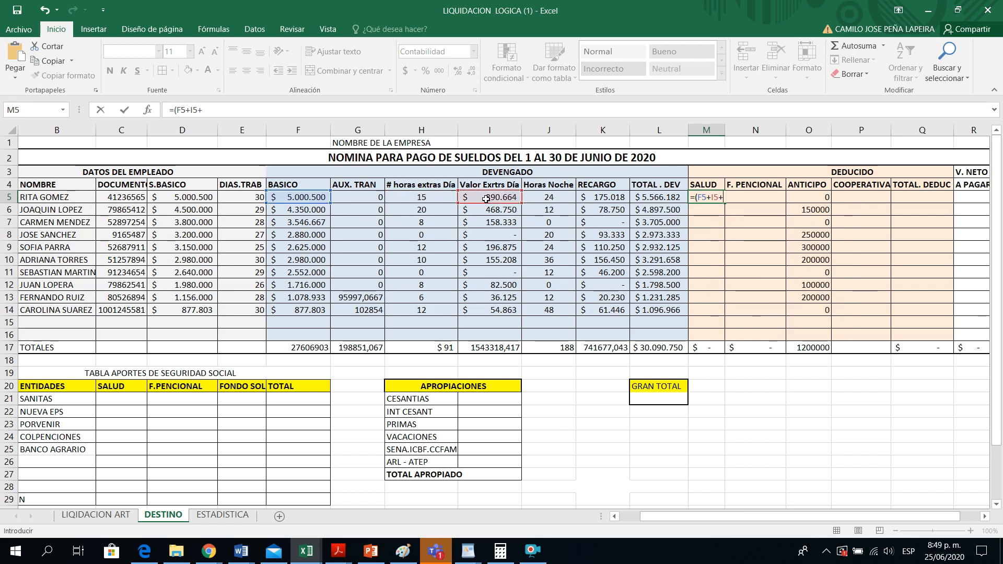
left_click(605, 198)
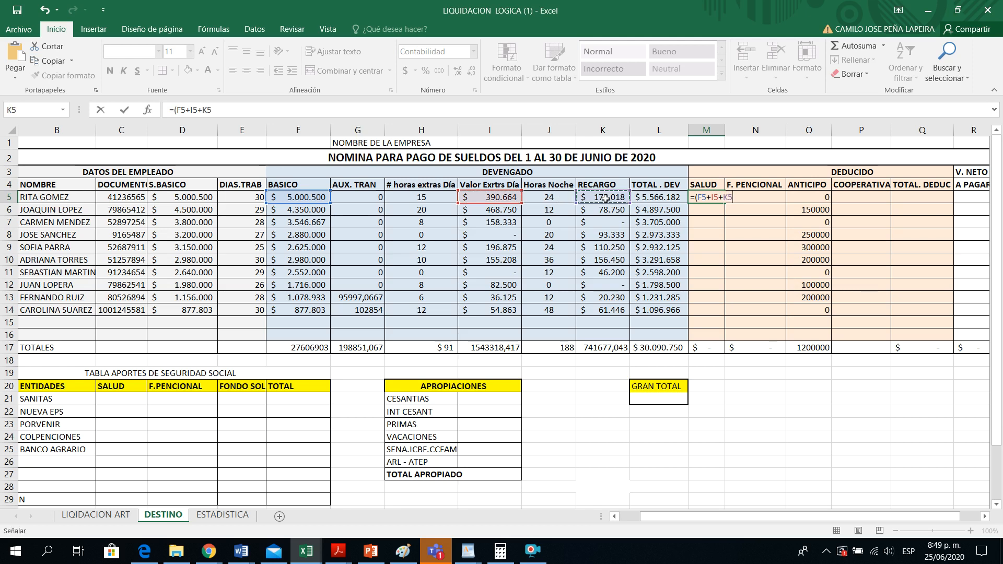
type(")*4%")
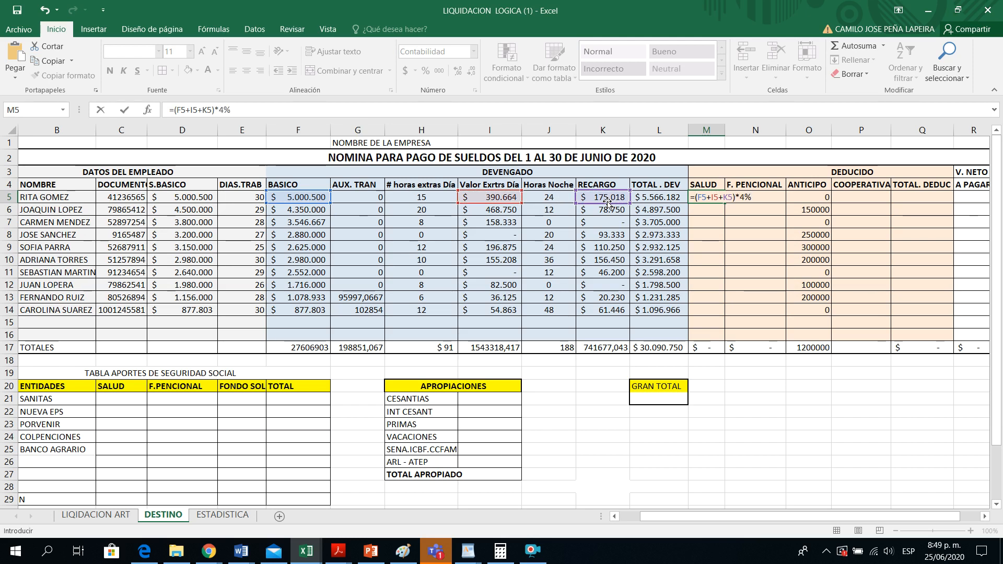
key("Return")
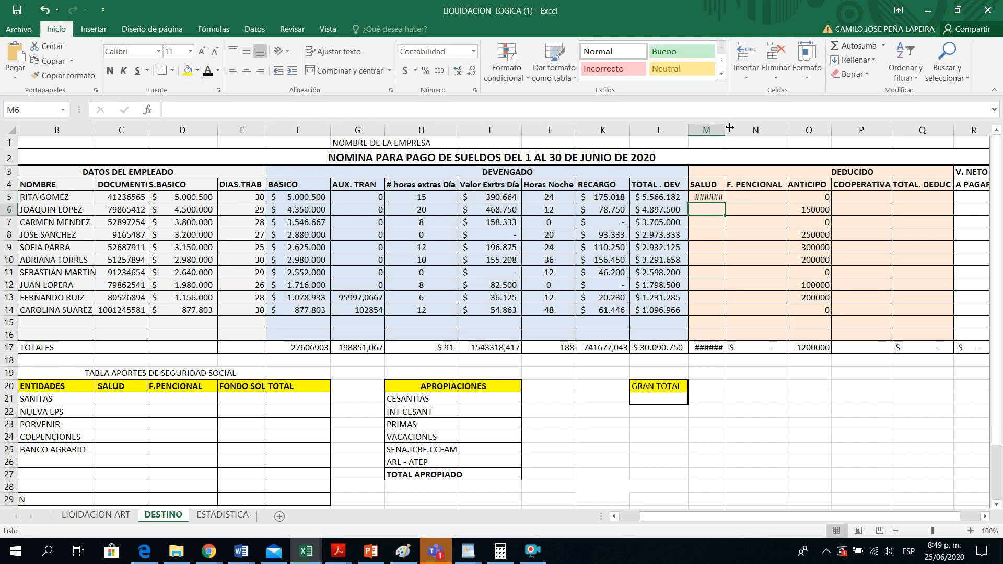
Widen column M to fit its amounts and fill the M5 health deduction formula down to M14.
left_click_drag(725, 130, 754, 134)
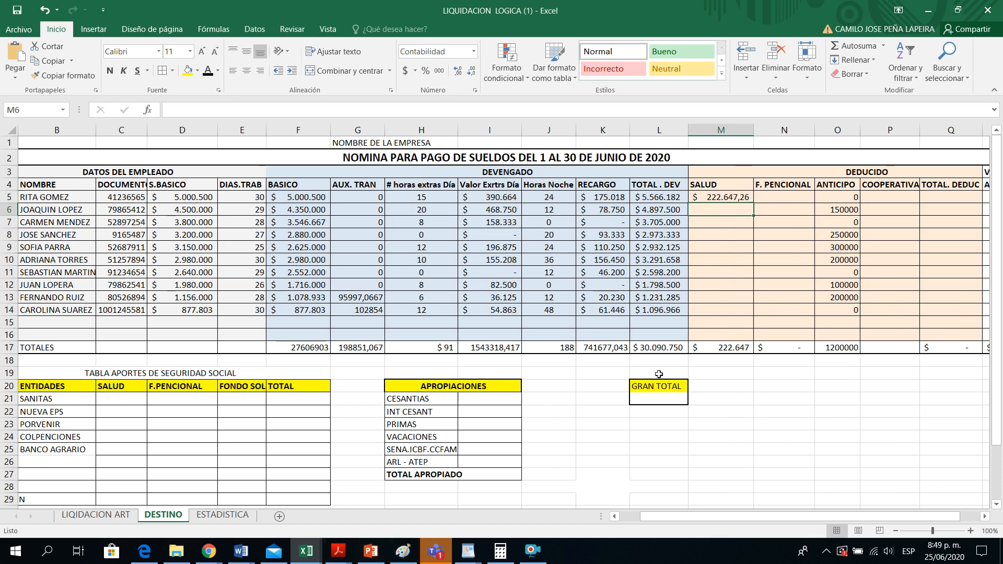
left_click(742, 196)
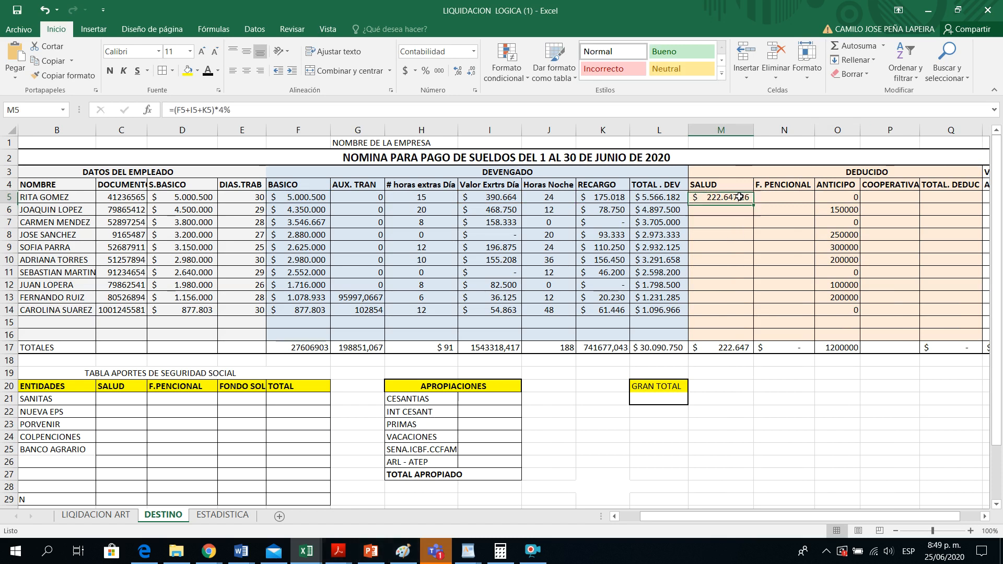
left_click_drag(752, 203, 747, 318)
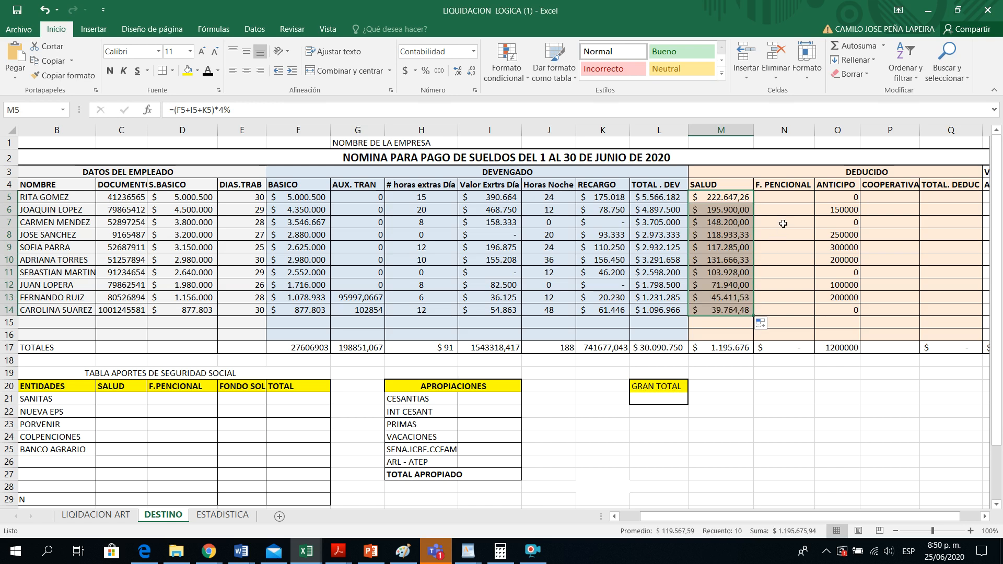
Enter the pension deduction formula =(F5+I5+K5)*4% in N5 of the F. PENCIONAL column and fill it down to N14.
left_click(781, 200)
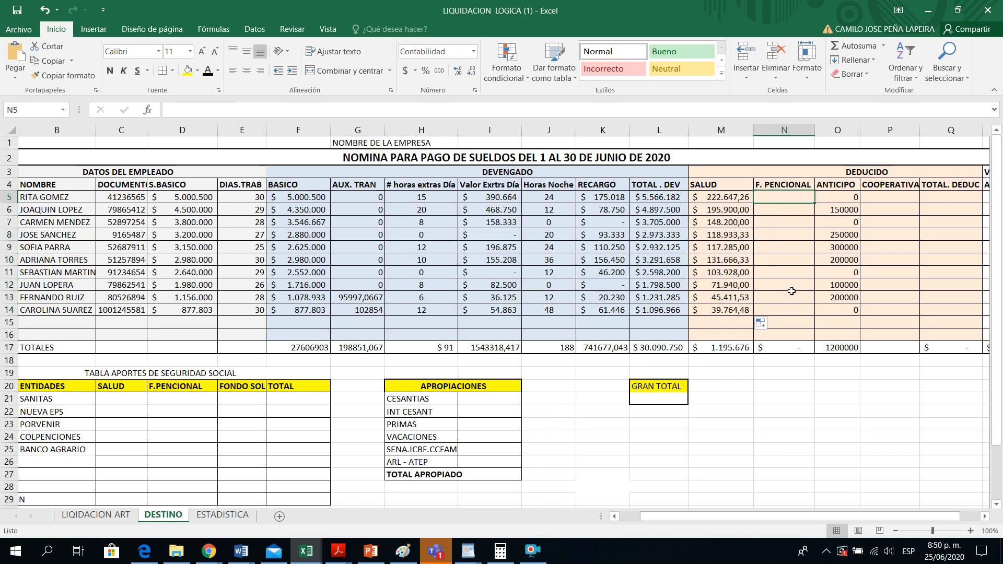
type("=")
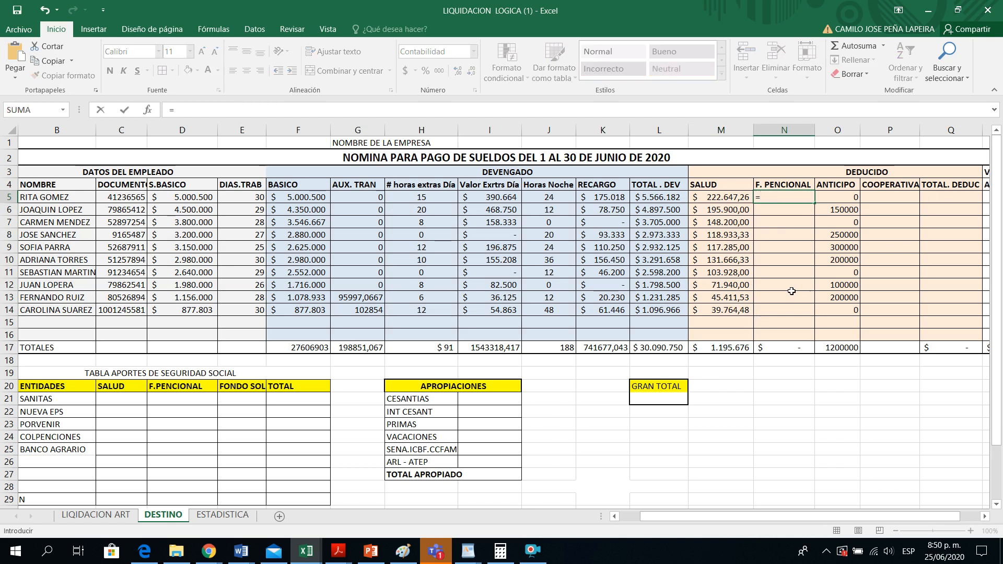
type("(")
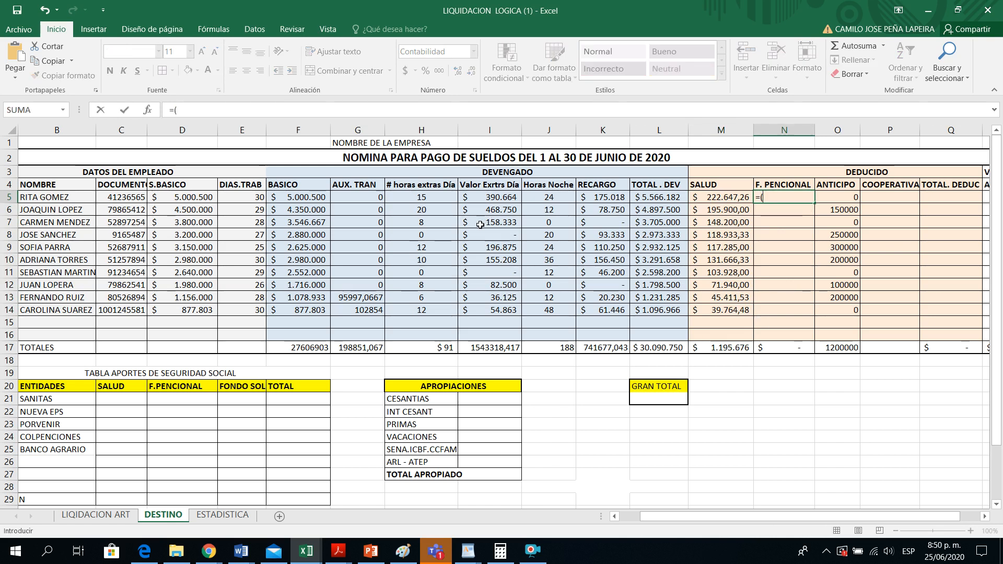
left_click(308, 197)
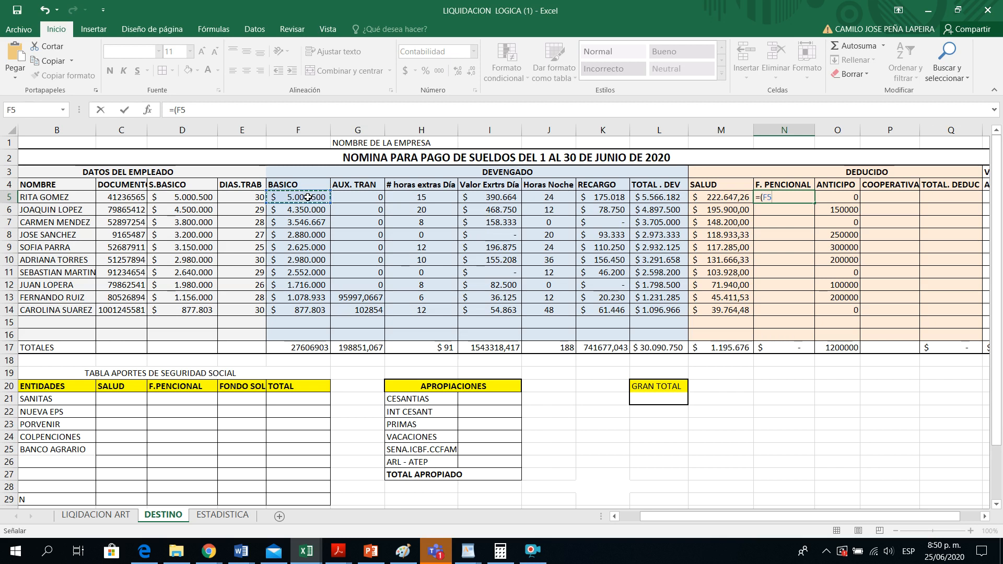
type("+")
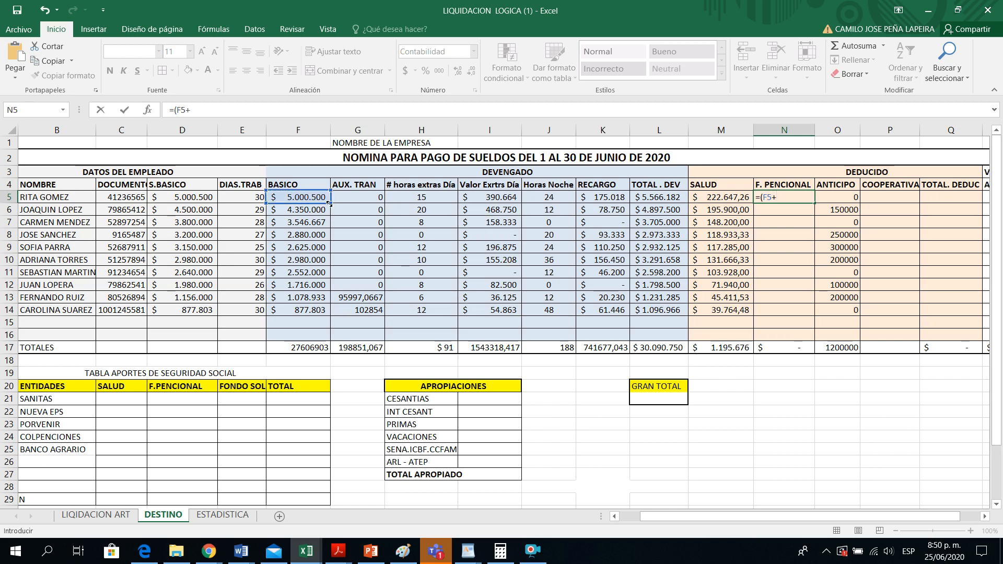
left_click(497, 197)
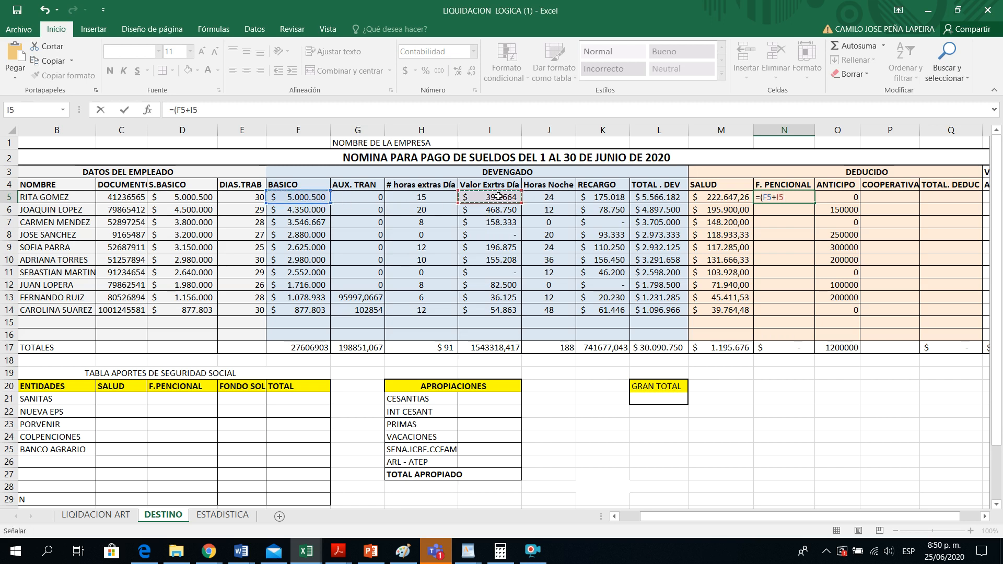
type("+")
left_click(601, 199)
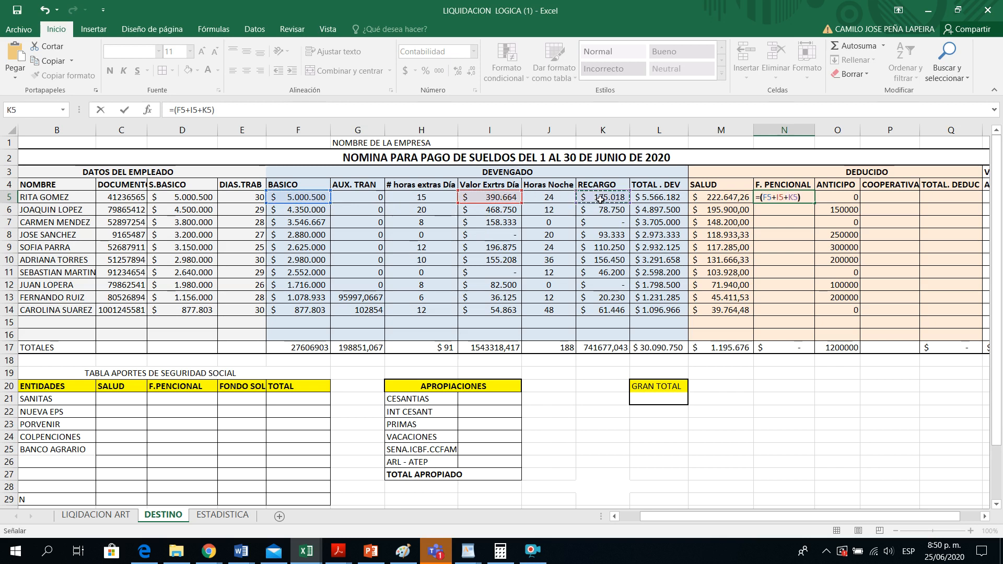
type(")*4%")
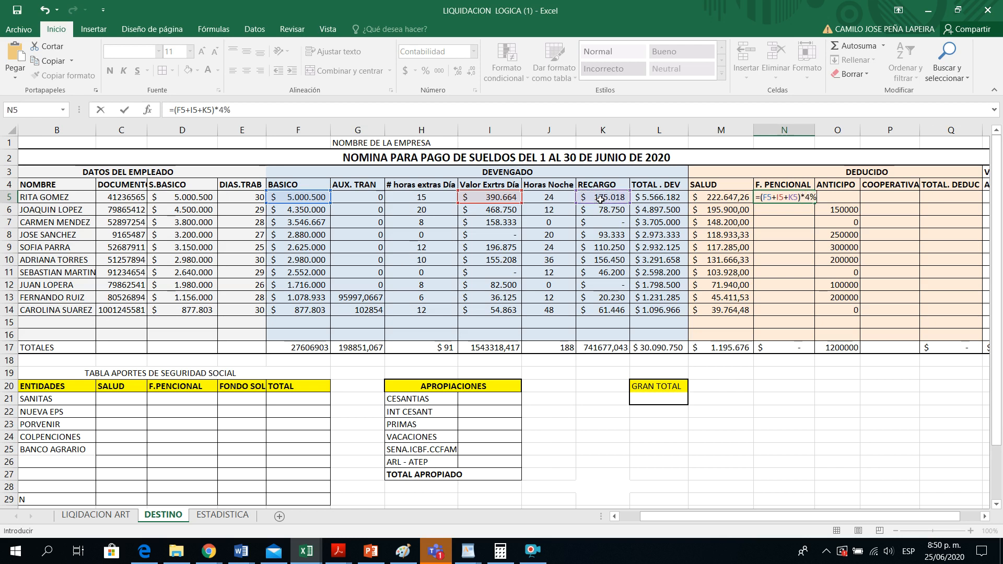
key("Return")
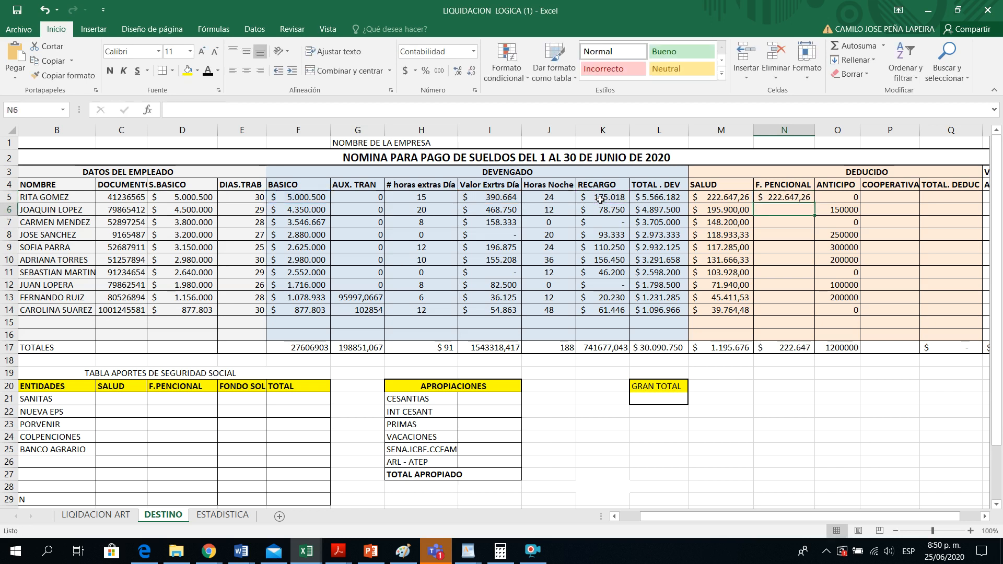
left_click(803, 195)
left_click_drag(813, 203, 802, 318)
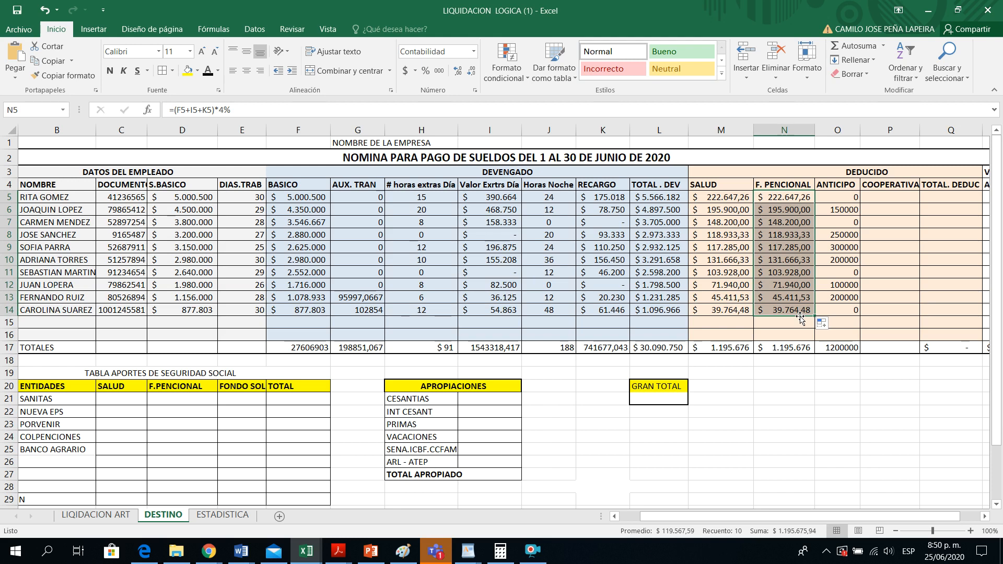
Enter the cooperative deduction formula =L5*5% in P5 of the COOPERATIVA column and fill it down to P14.
left_click_drag(865, 514, 908, 513)
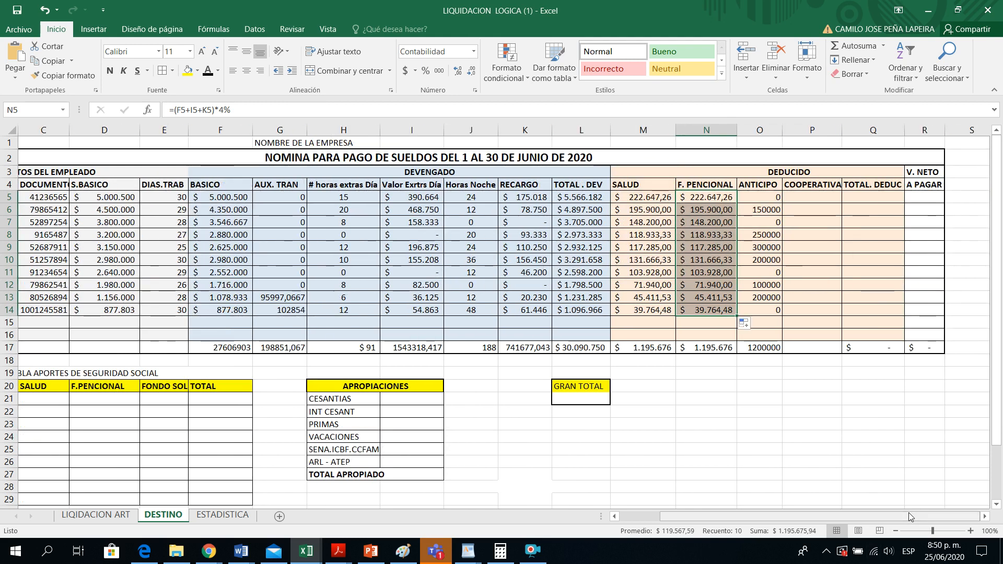
left_click(808, 195)
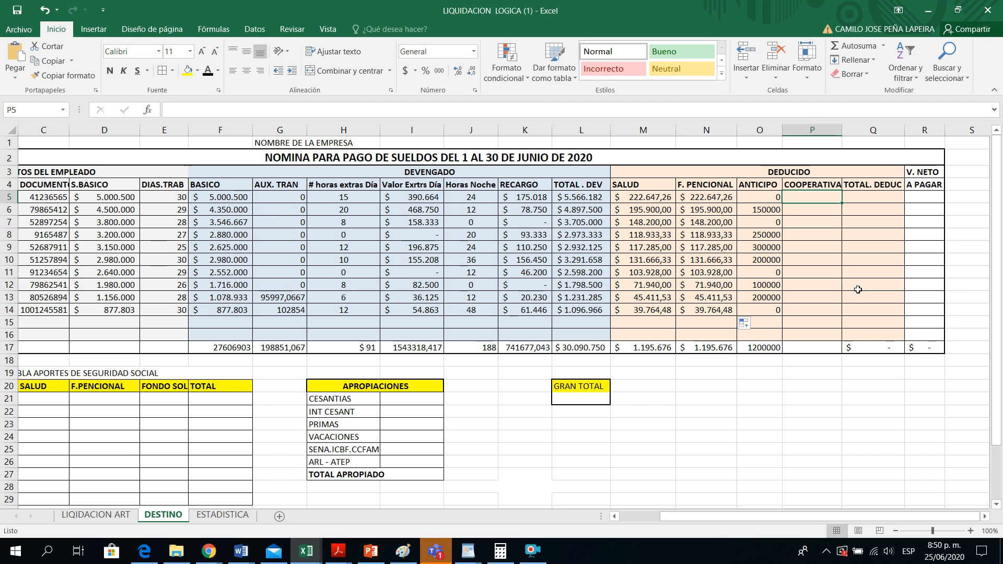
type("=")
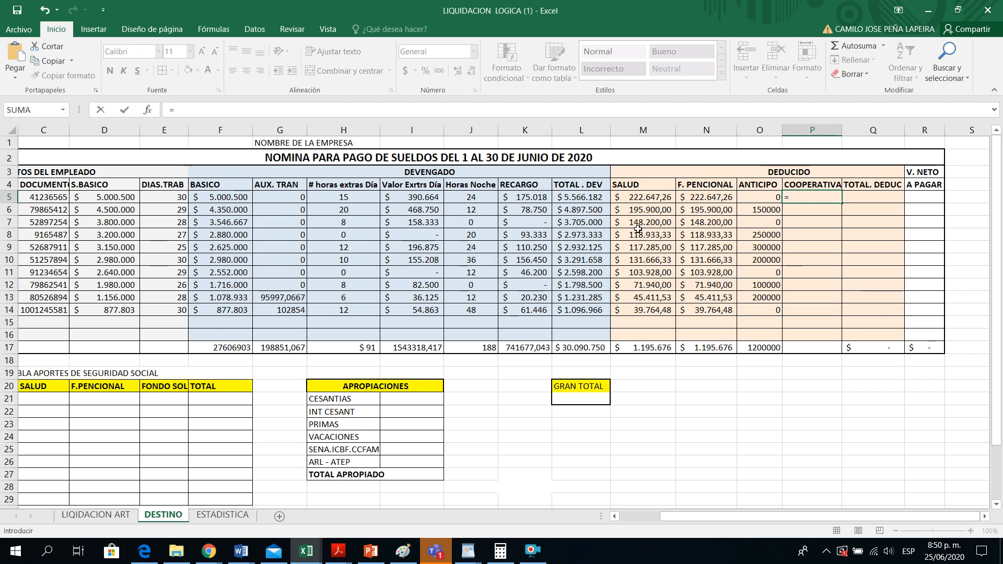
left_click(586, 199)
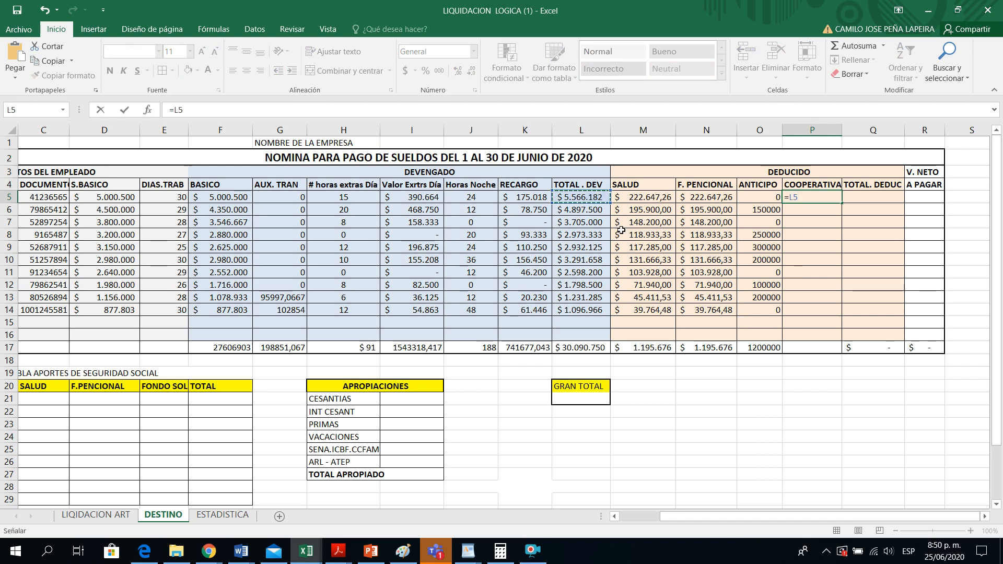
type("*")
key("Return")
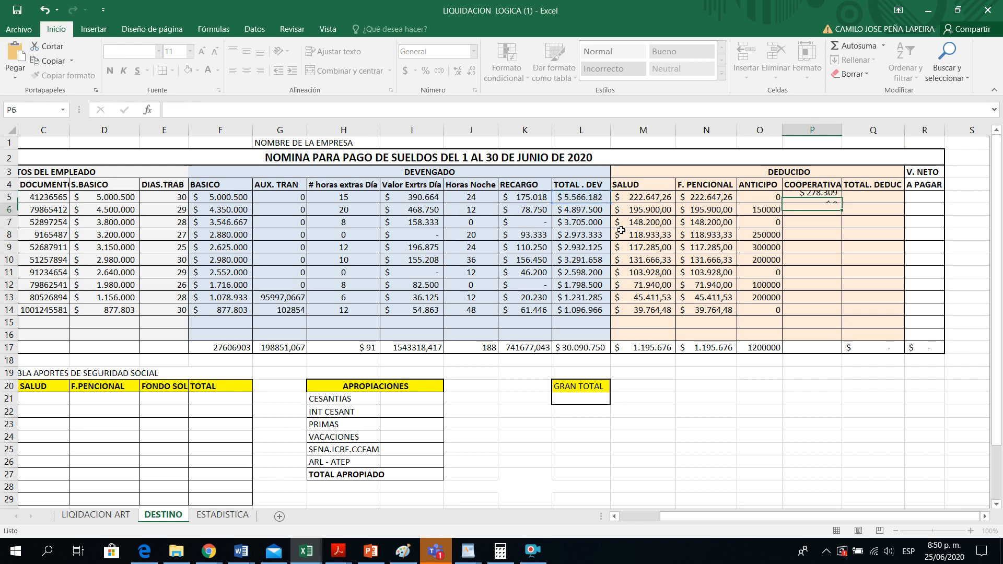
left_click(831, 198)
left_click_drag(843, 203, 830, 315)
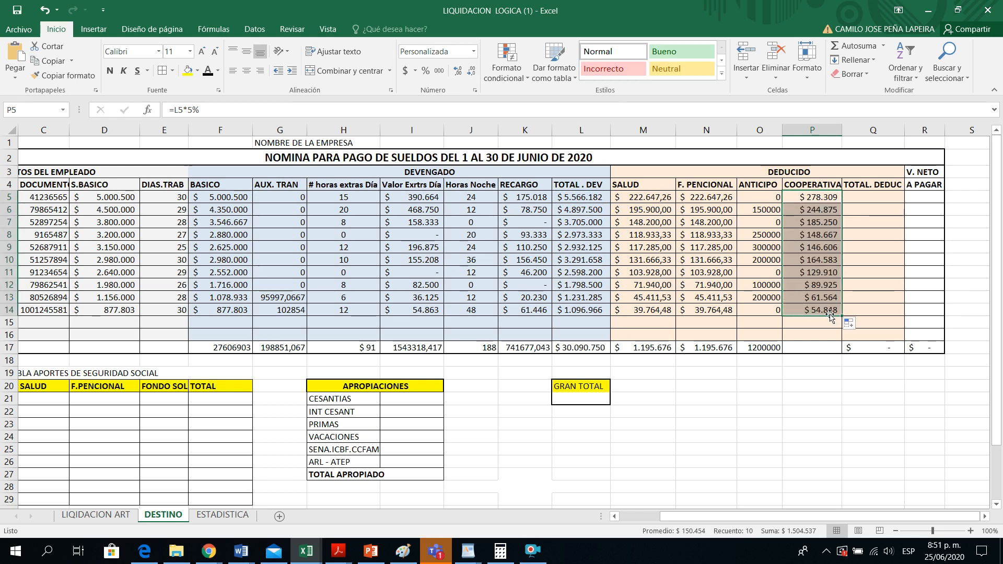
Enter the total deductions formula =M5+N5+O5+P5 in Q5 of the TOTAL. DEDUC column and fill it down to Q14.
left_click(866, 196)
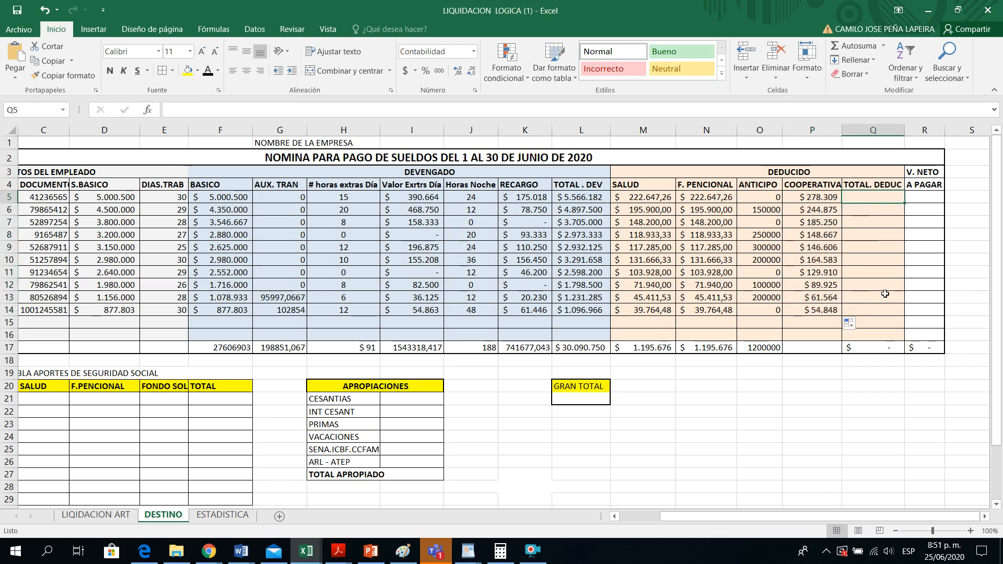
type("=")
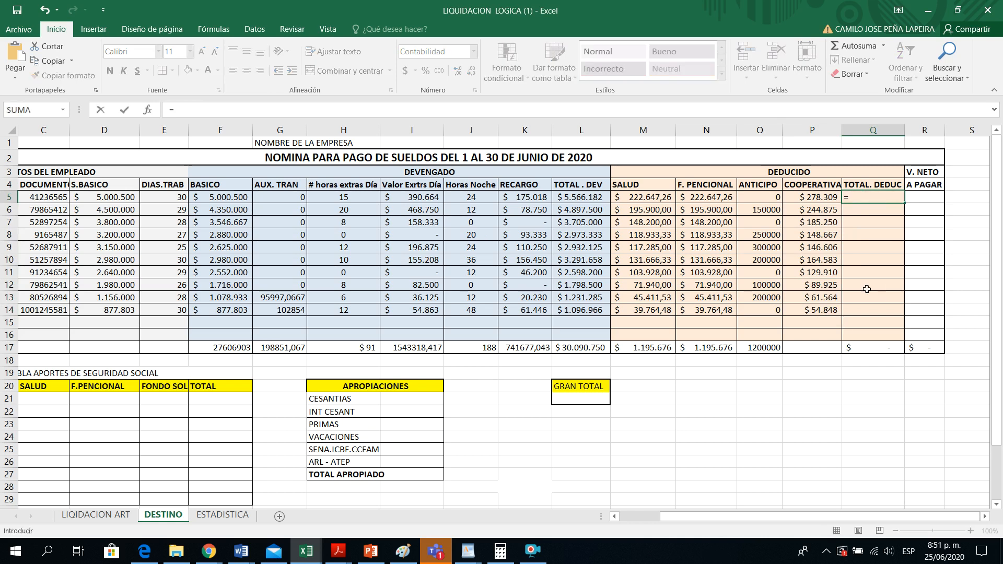
left_click(644, 198)
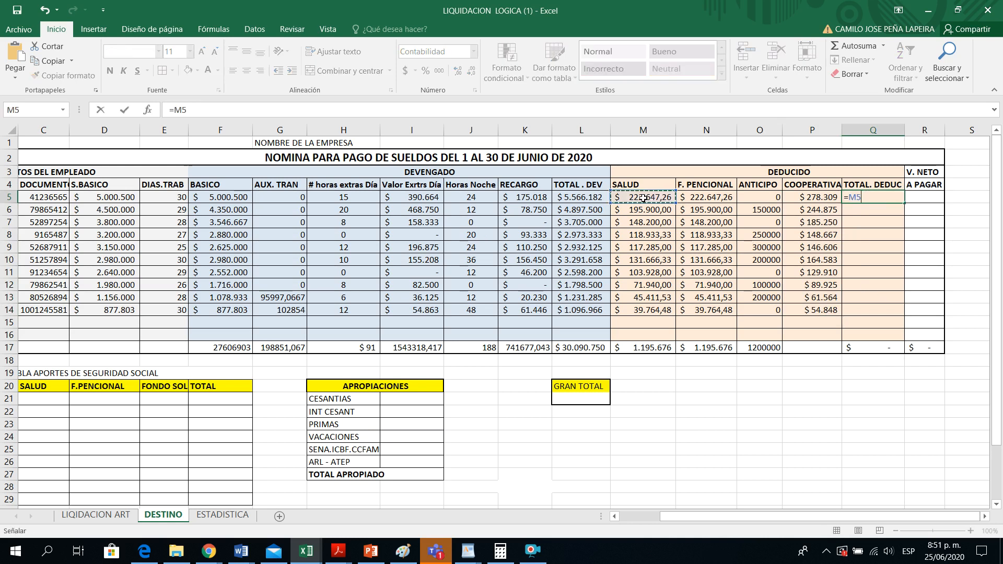
type("+")
left_click(706, 199)
type("+")
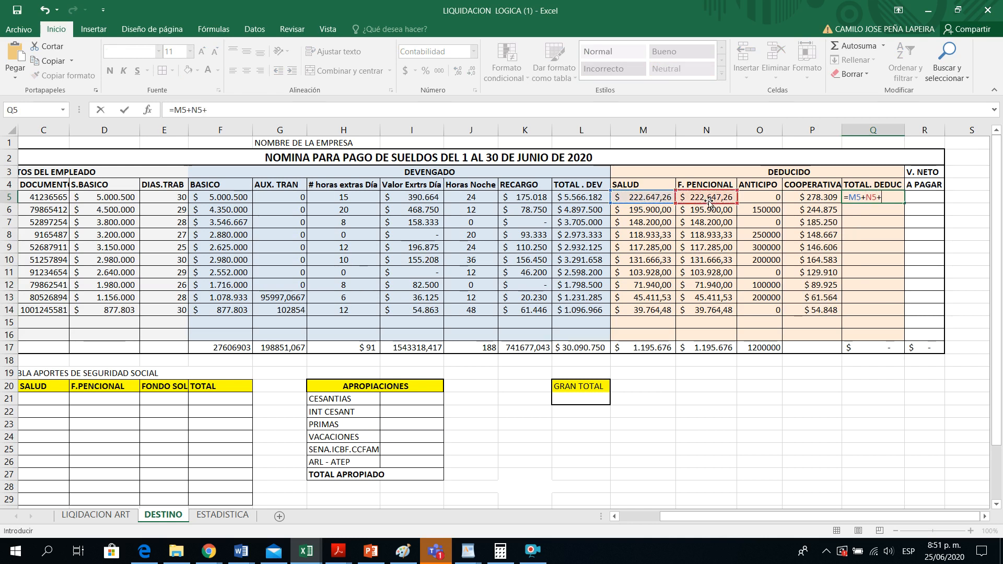
left_click(744, 198)
type("+")
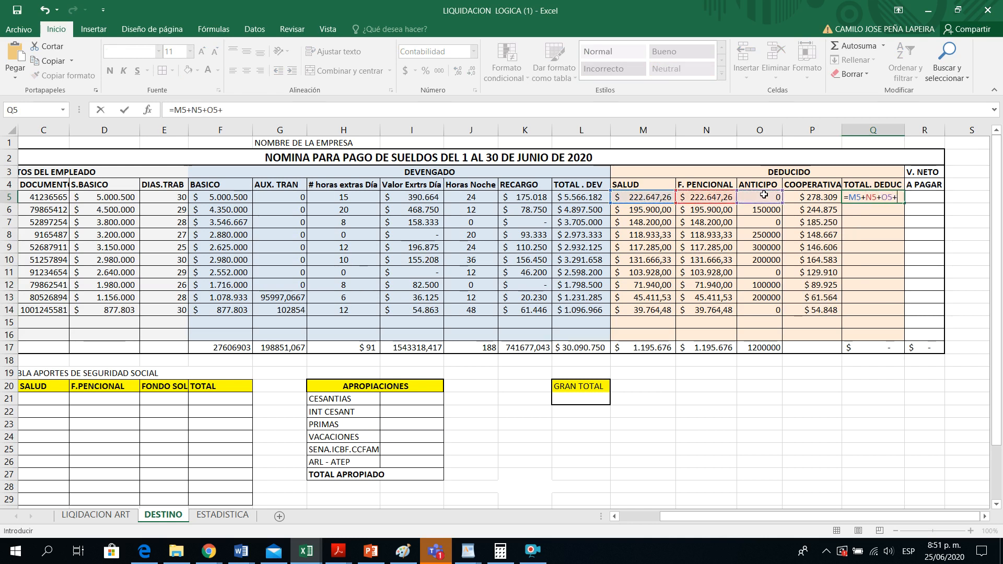
left_click(807, 198)
key("Return")
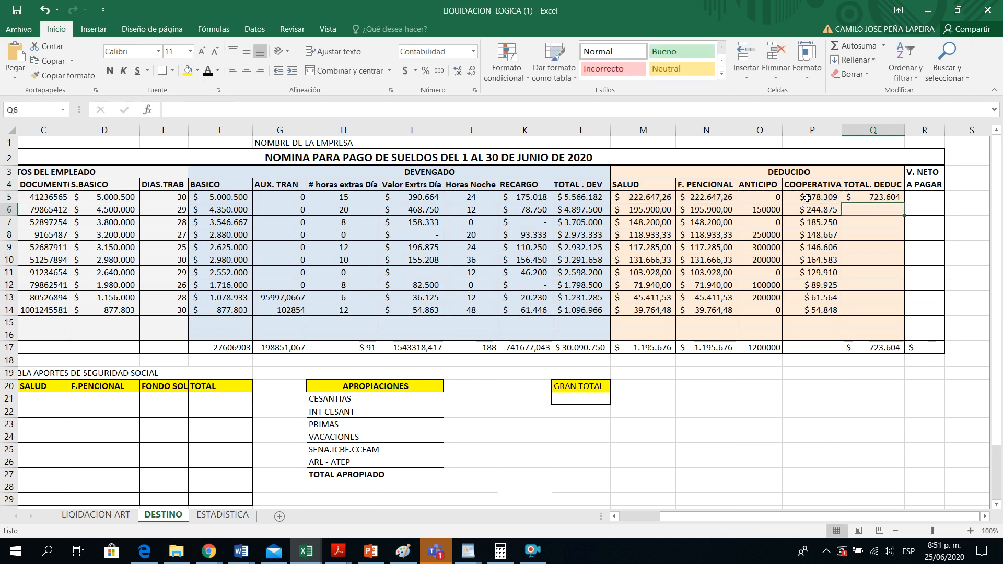
left_click(897, 197)
left_click_drag(904, 205, 894, 320)
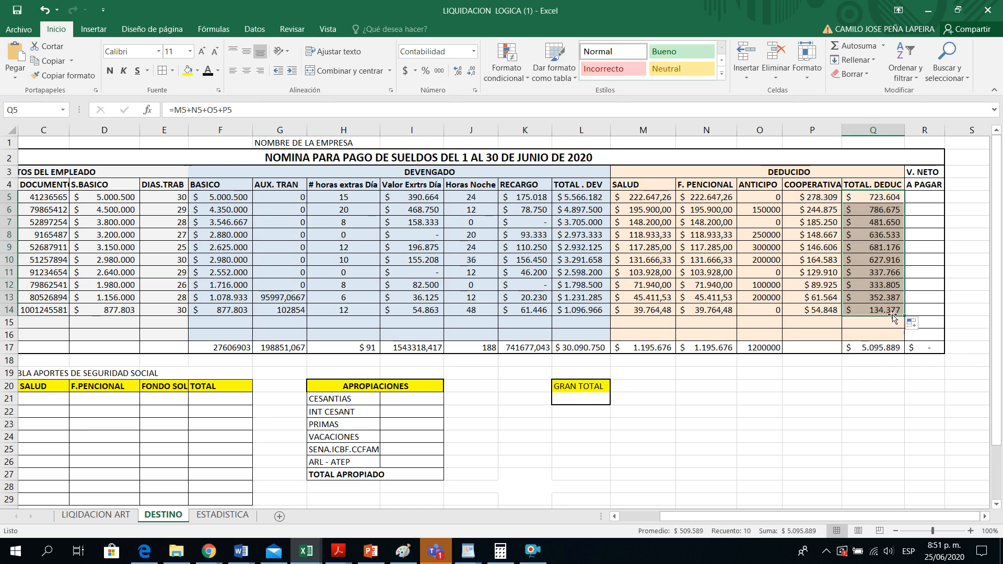
Enter the net pay formula =L5-Q5 in R5 of the V. NETO A PAGAR column.
left_click(922, 197)
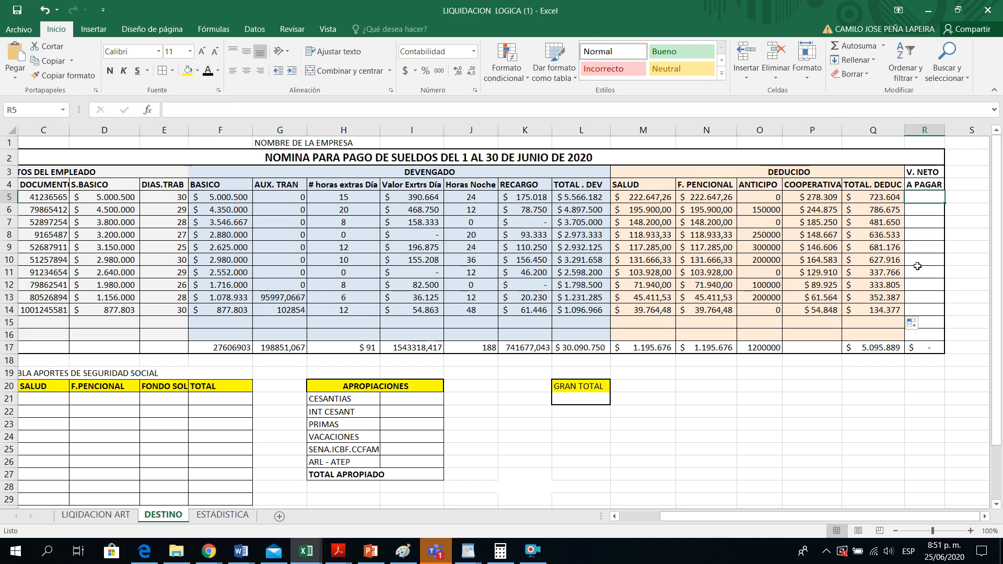
type("=")
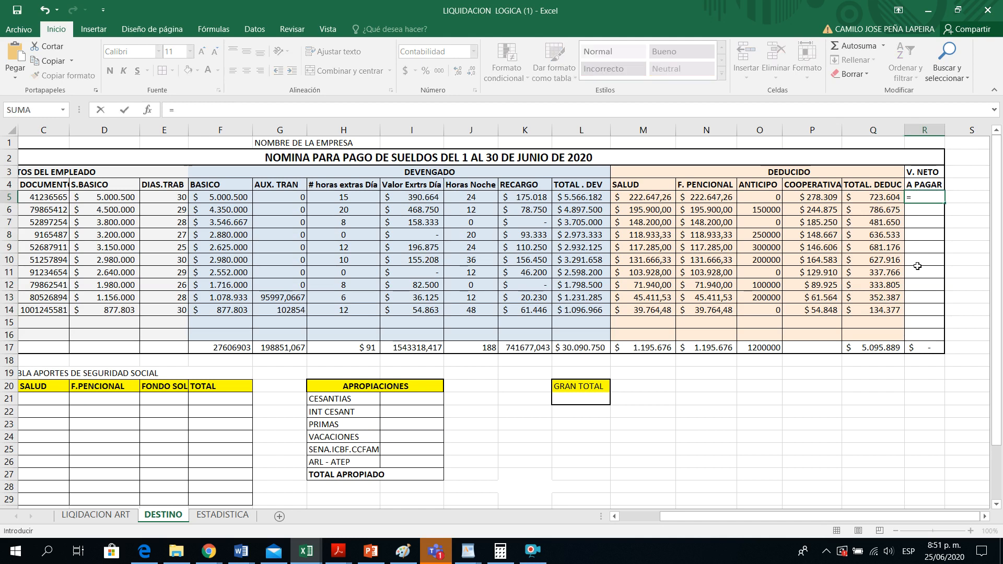
left_click(577, 197)
type("-")
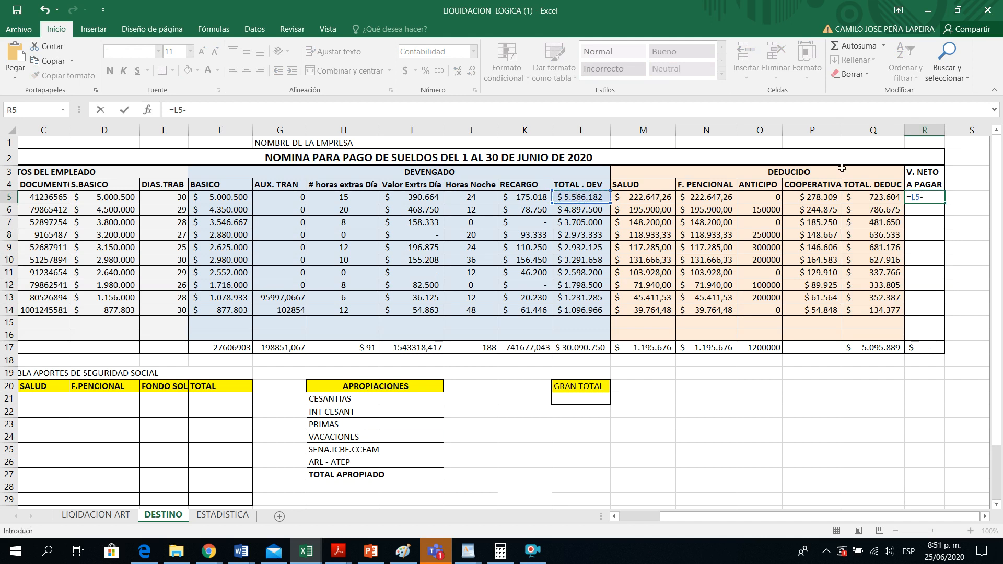
left_click(874, 198)
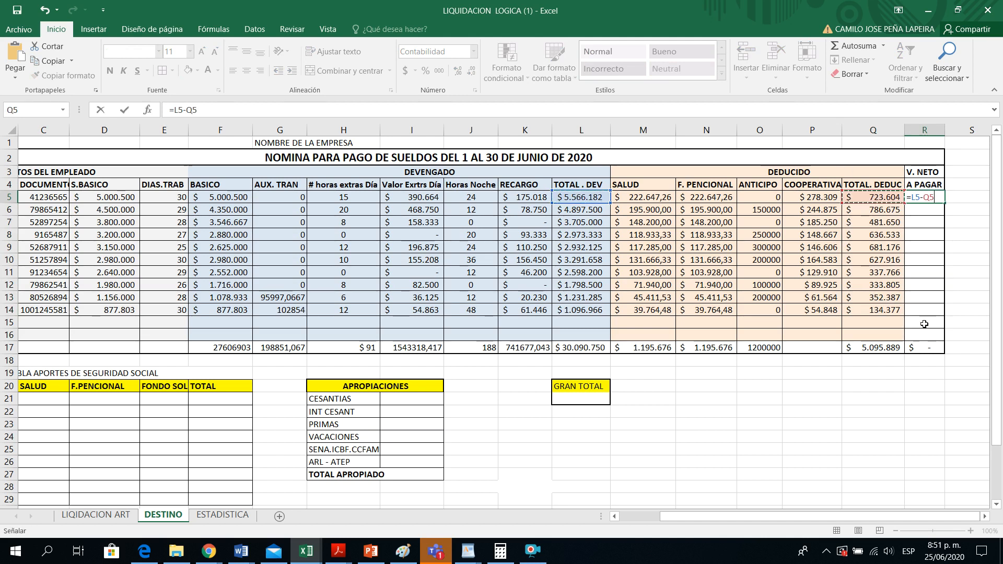
key("Return")
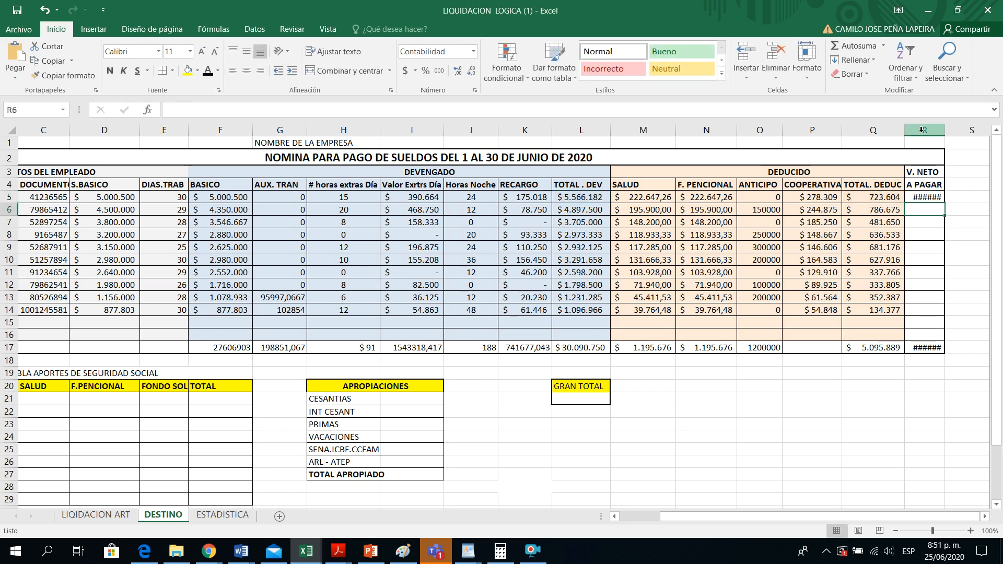
Fill the R5 net pay formula down to R15 and widen column R to fit its amounts, including the row 17 total.
left_click_drag(941, 129, 965, 132)
left_click(956, 199)
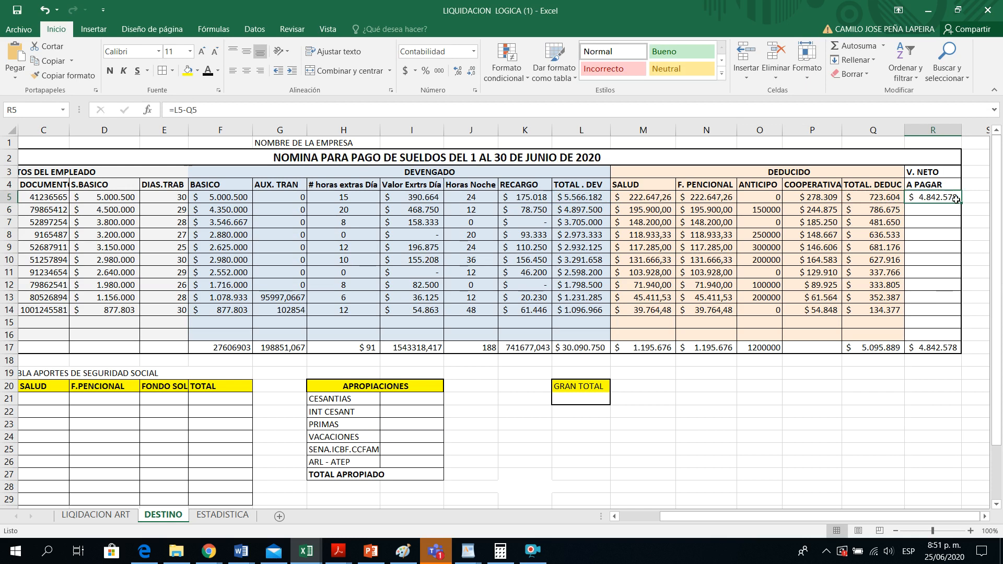
left_click_drag(962, 204, 952, 323)
left_click(953, 323)
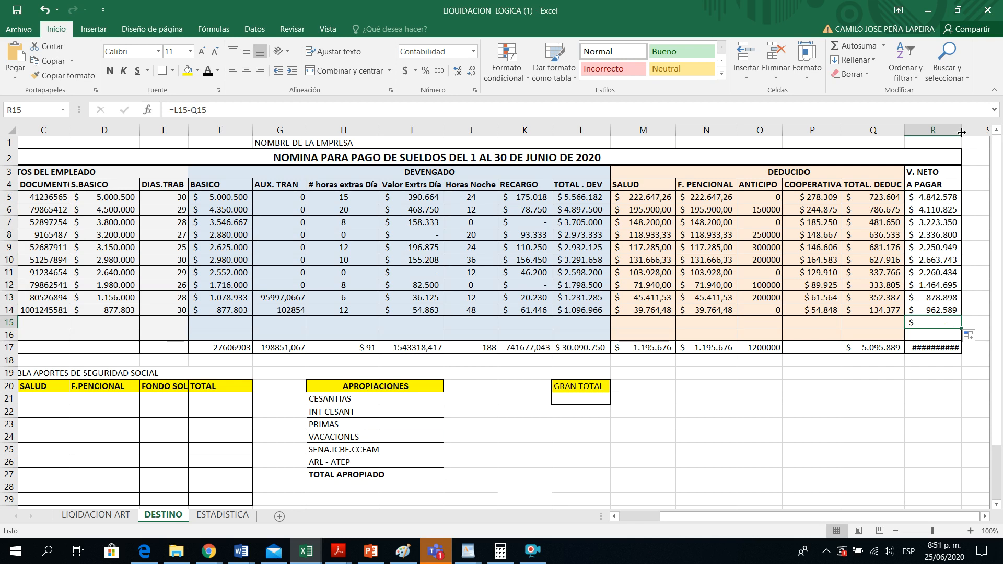
left_click_drag(961, 132, 972, 132)
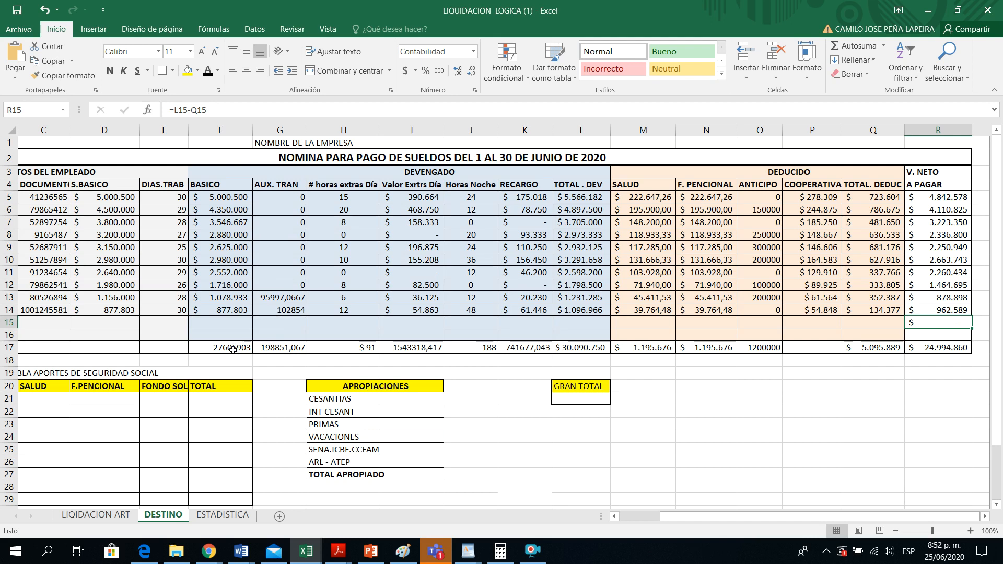
Clear the existing totals in F17:R17 and insert an AutoSum of the BASICO column, =SUMA(F5:F16), in F17.
left_click_drag(230, 347, 940, 351)
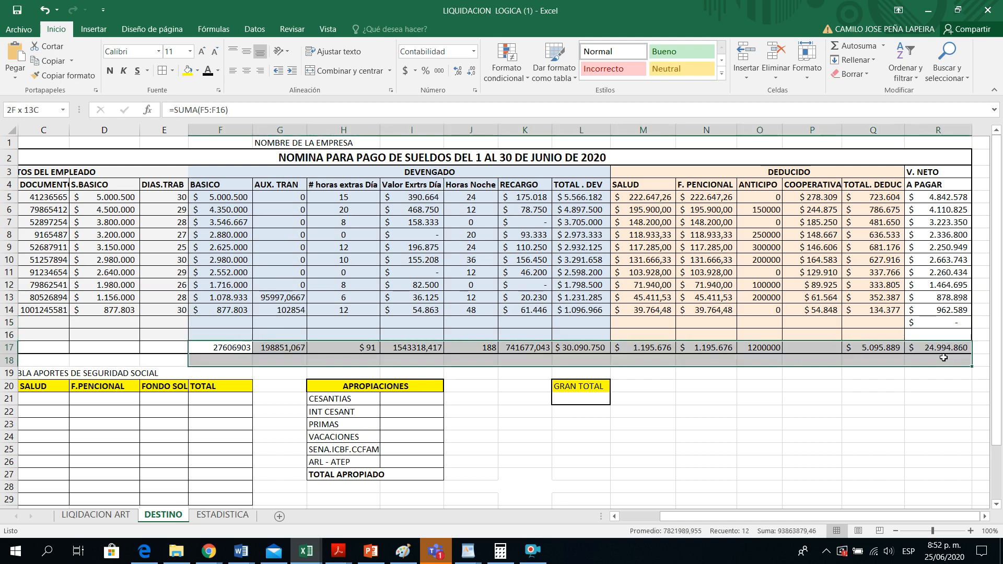
key("Delete")
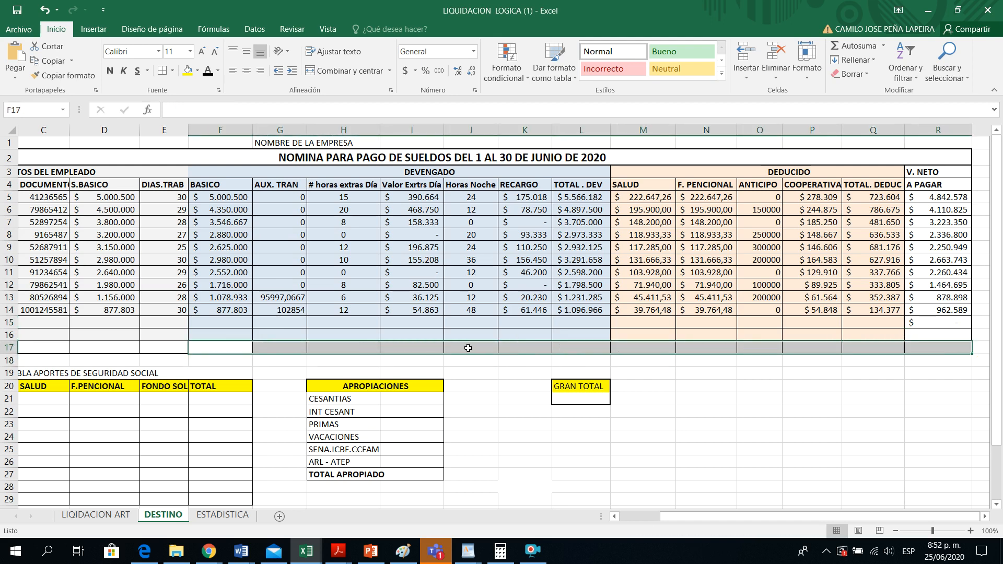
left_click_drag(229, 196, 223, 346)
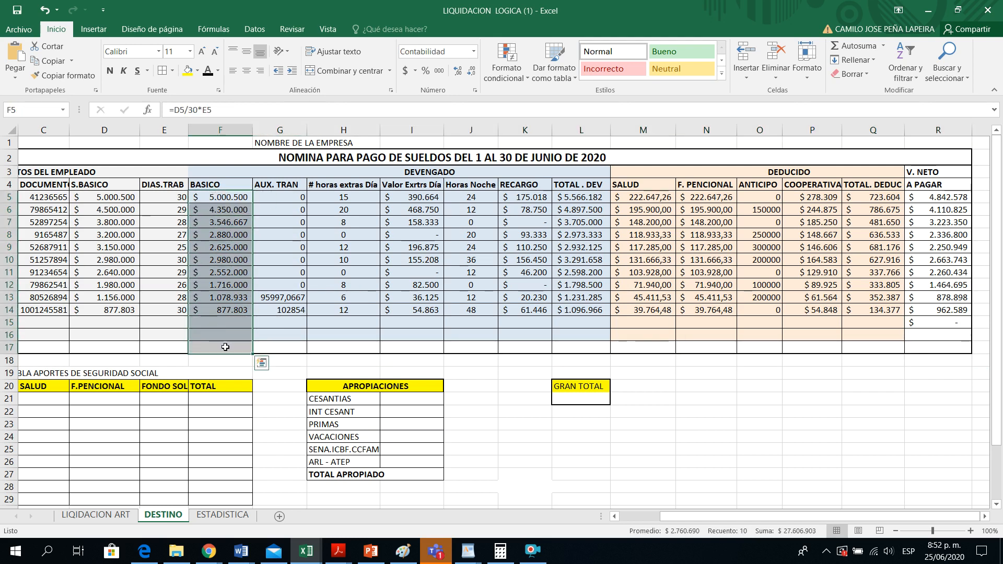
left_click(845, 48)
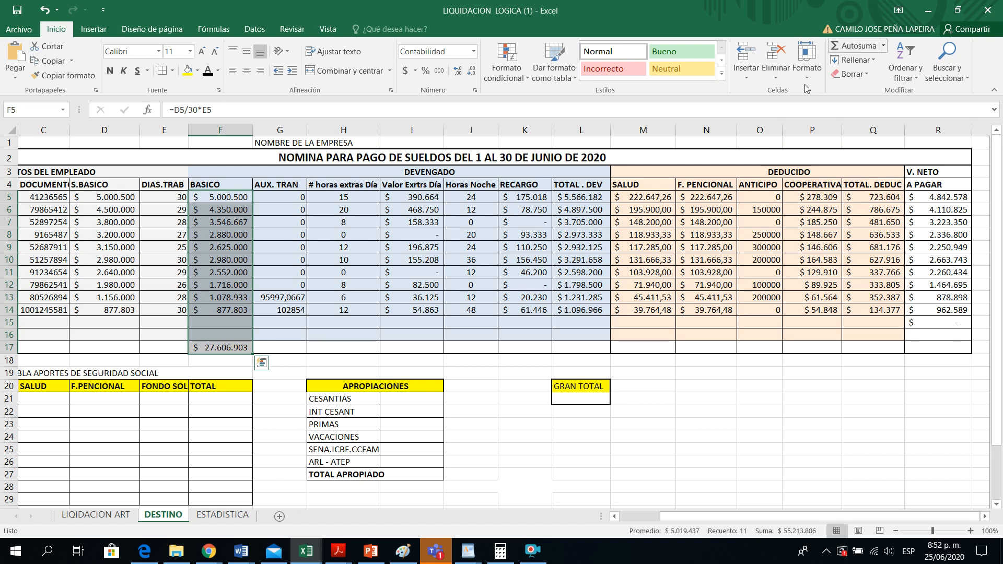
Fill the F17 sum across row 17 to R17 and widen column L to fit its total.
left_click(222, 348)
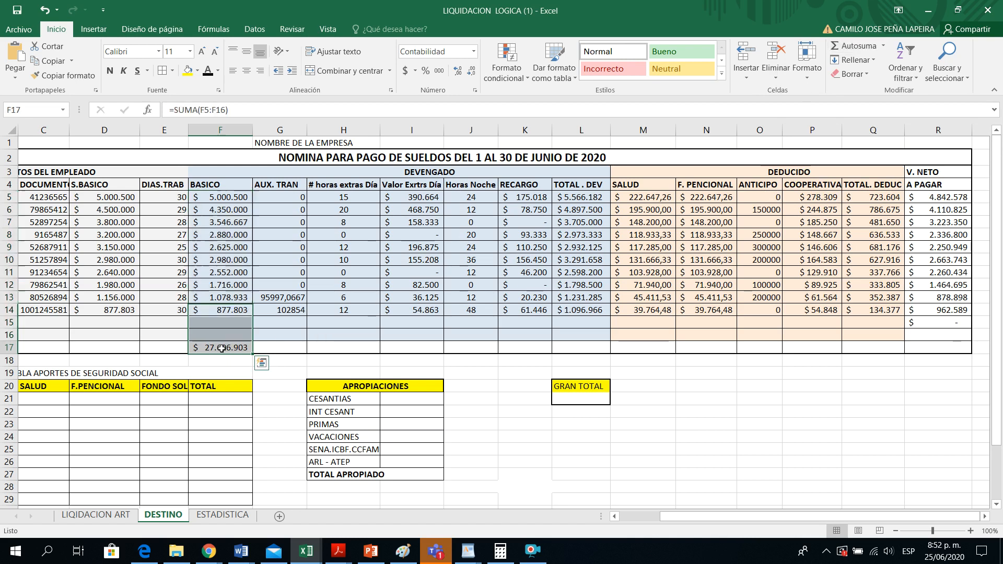
left_click_drag(253, 353, 960, 354)
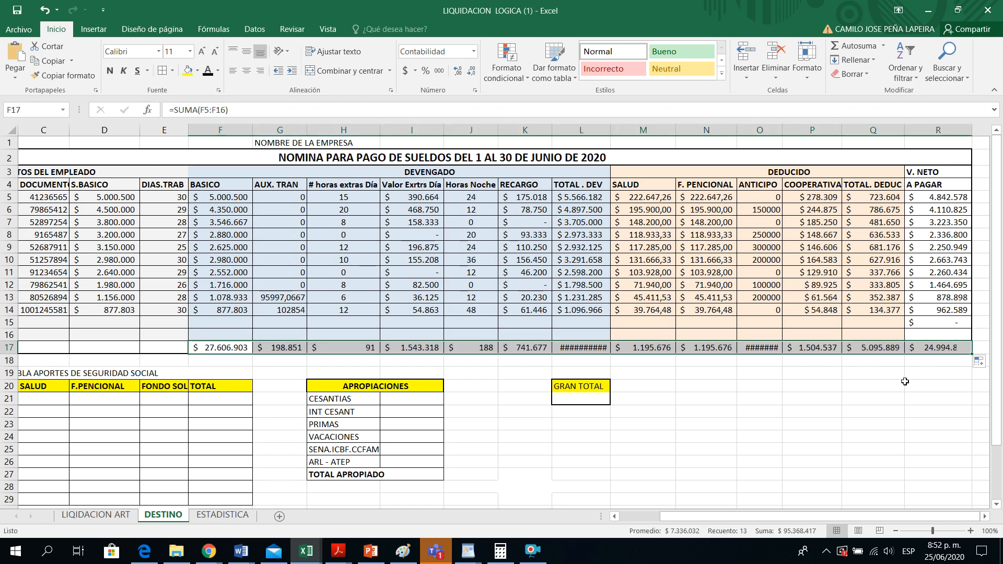
left_click_drag(613, 128, 623, 133)
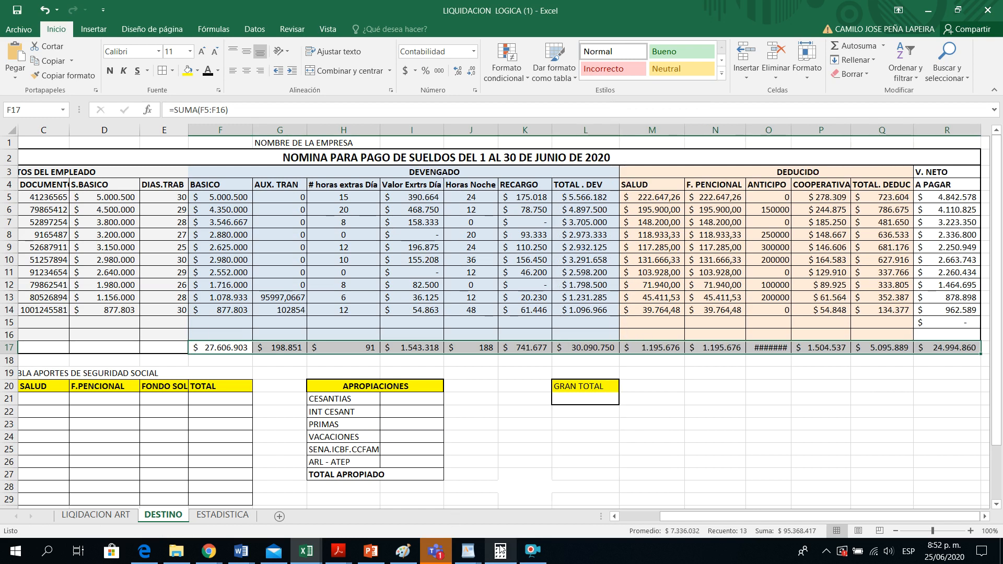
left_click(533, 555)
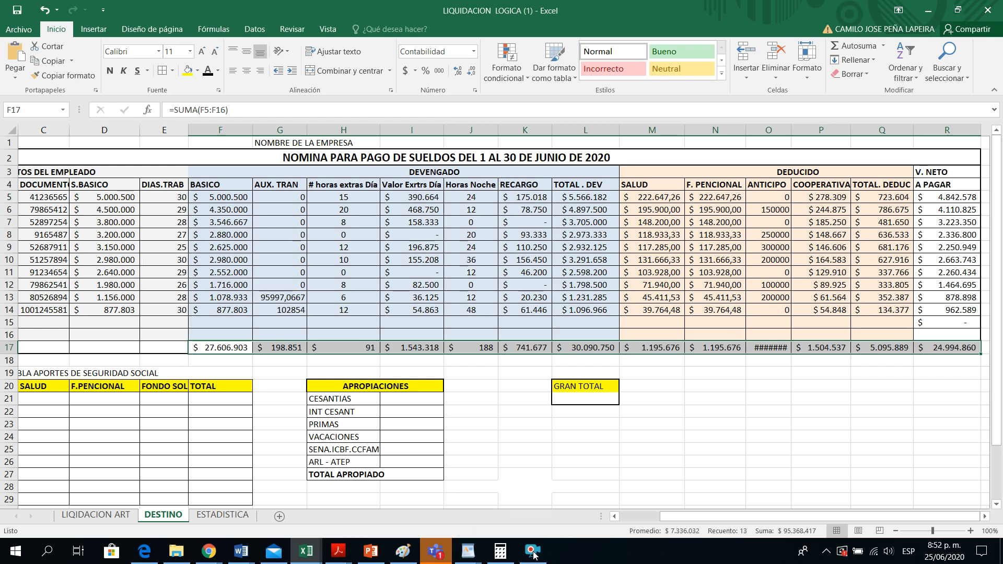
left_click(533, 555)
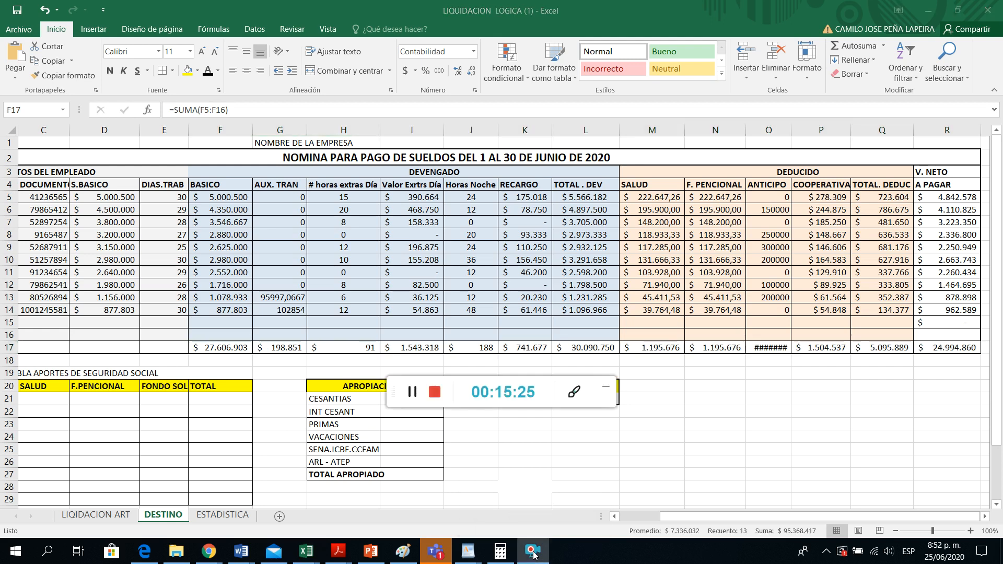